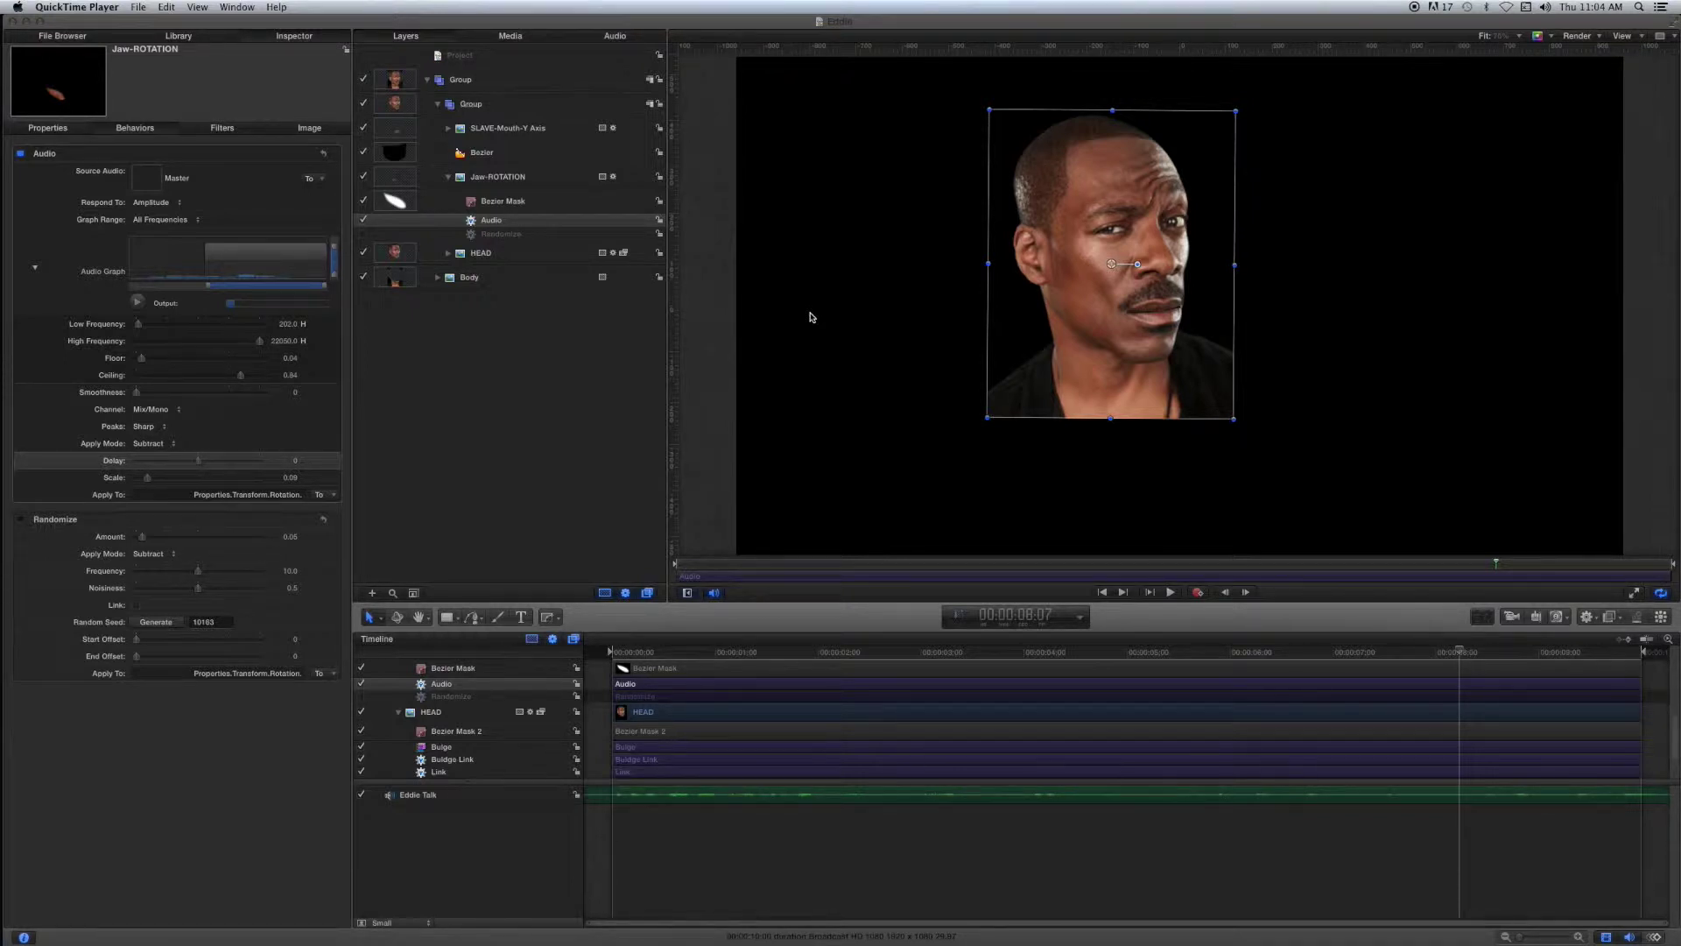
# Play the Eddie project from 00:00:00:00, deselect, and open the menu-bar volume control to mute
pyautogui.click(624, 655)
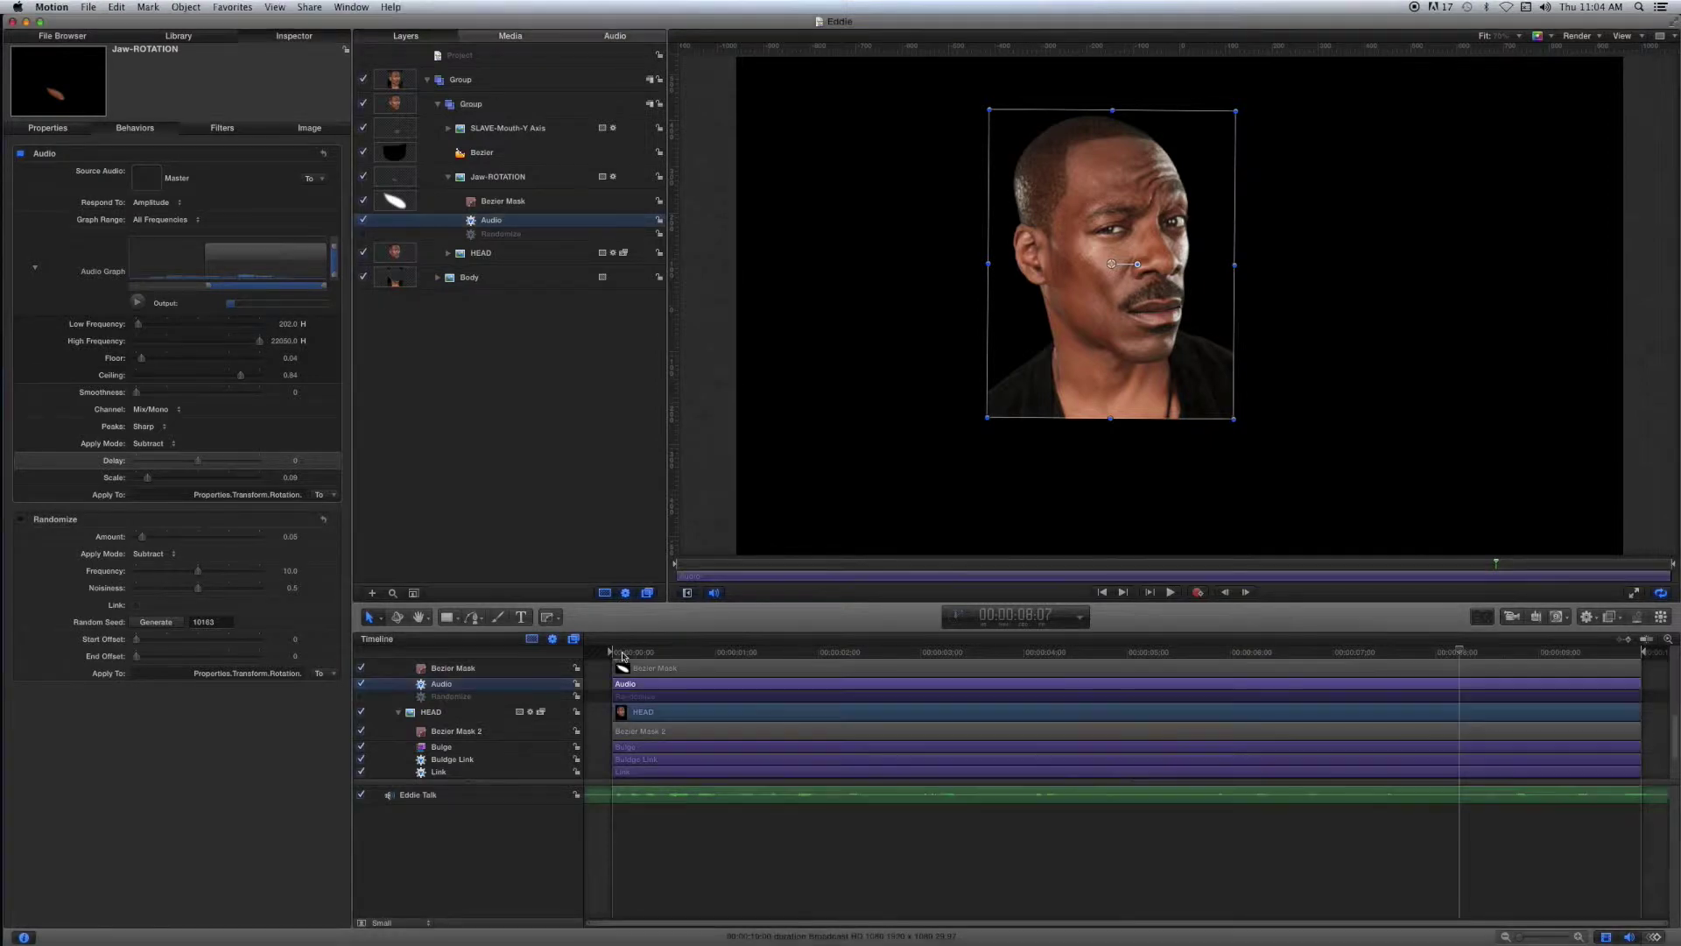
pyautogui.moveTo(619, 653); pyautogui.dragTo(610, 654)
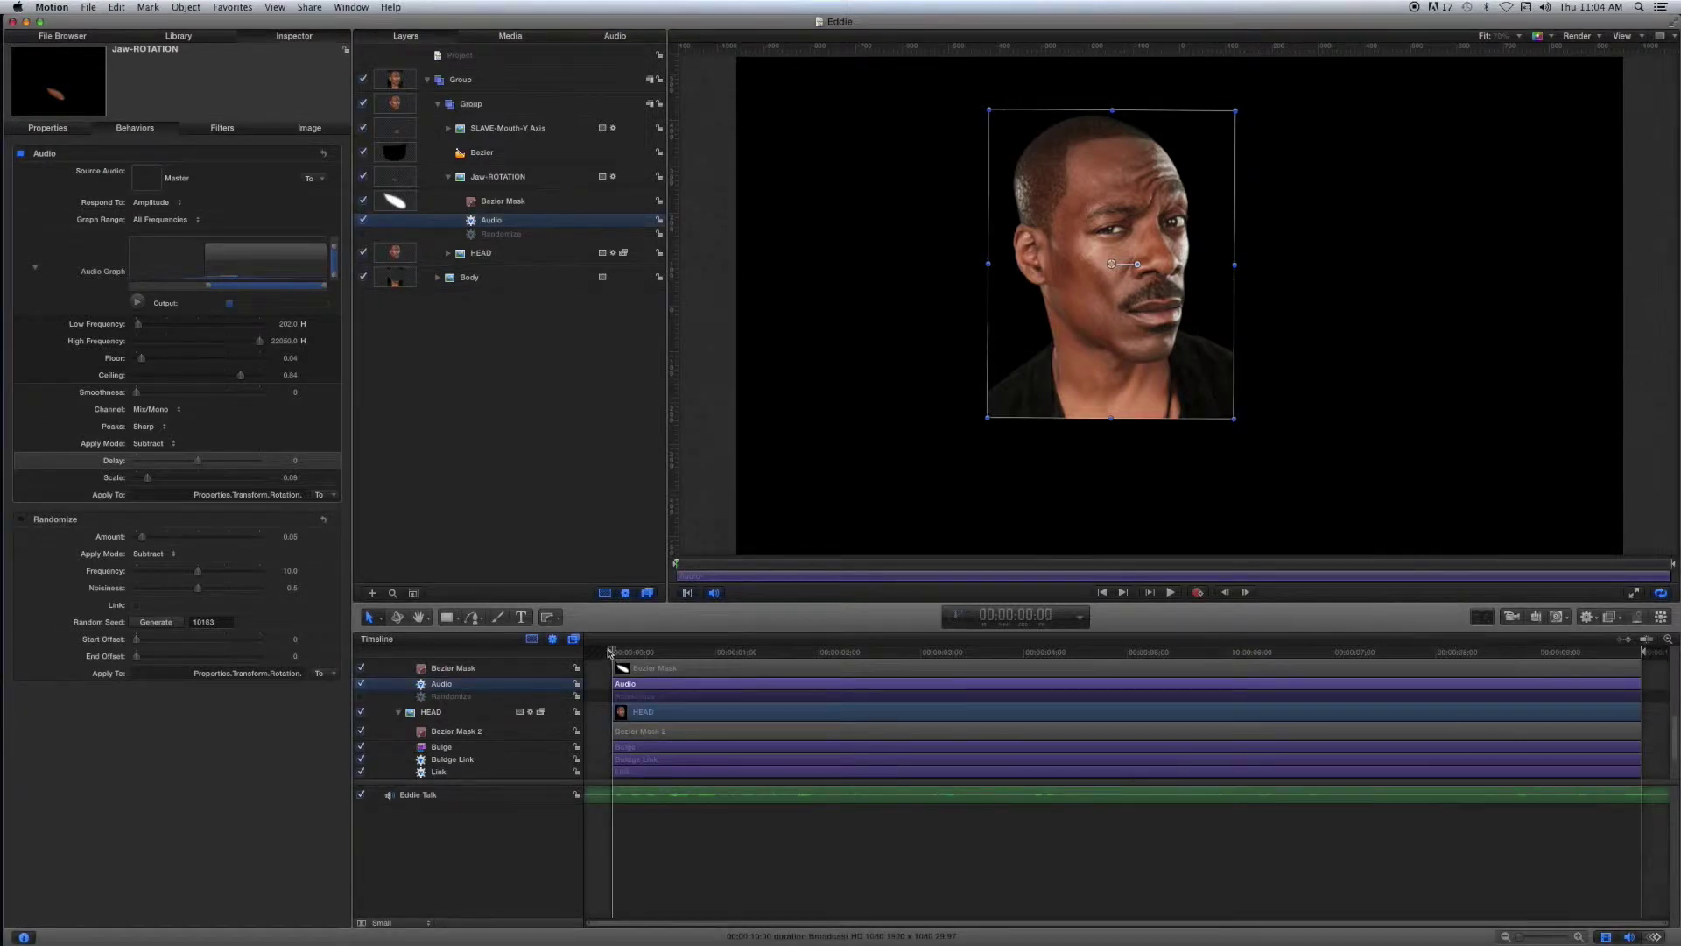
pyautogui.press('space')
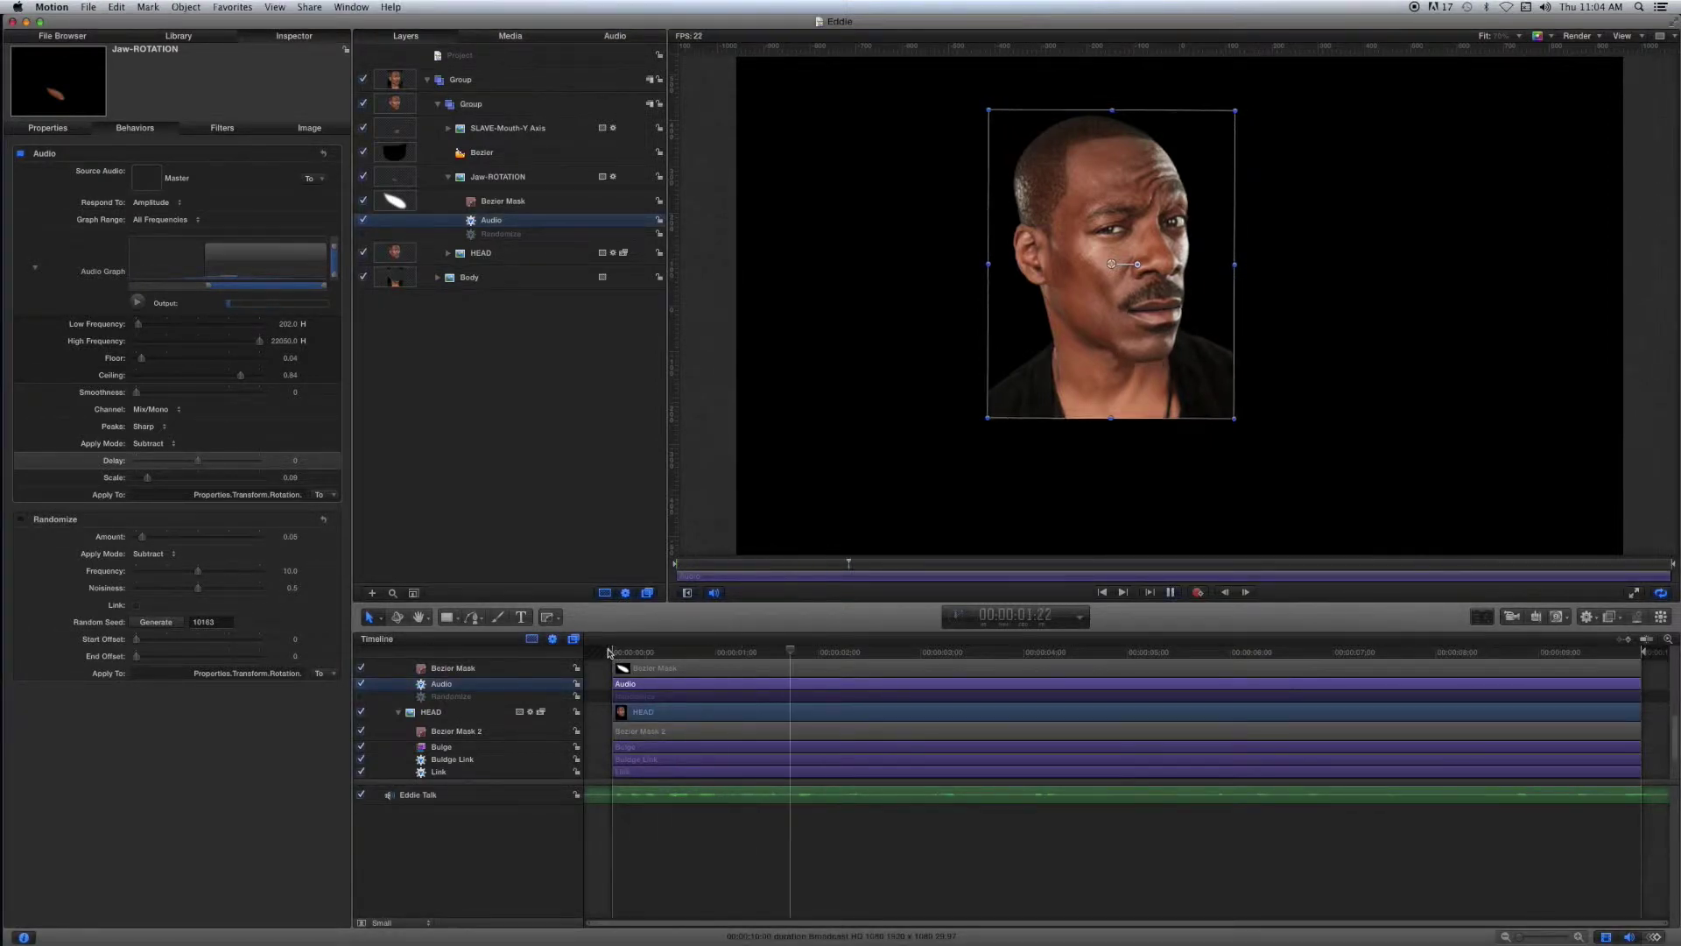
pyautogui.click(548, 456)
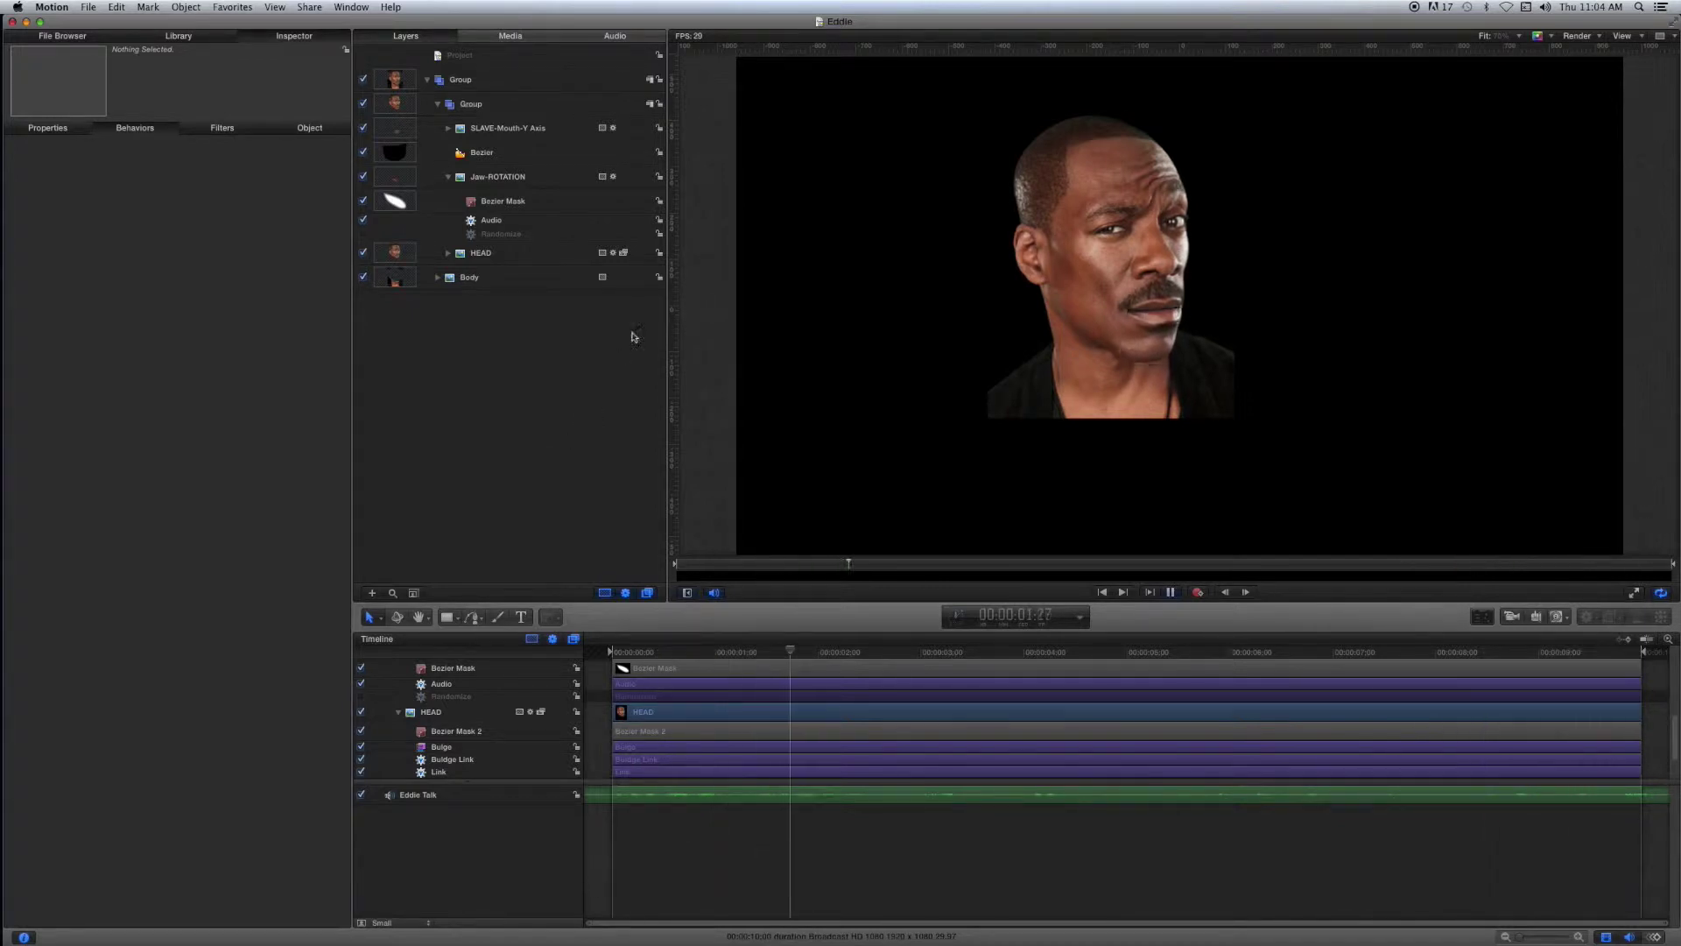
pyautogui.click(1544, 6)
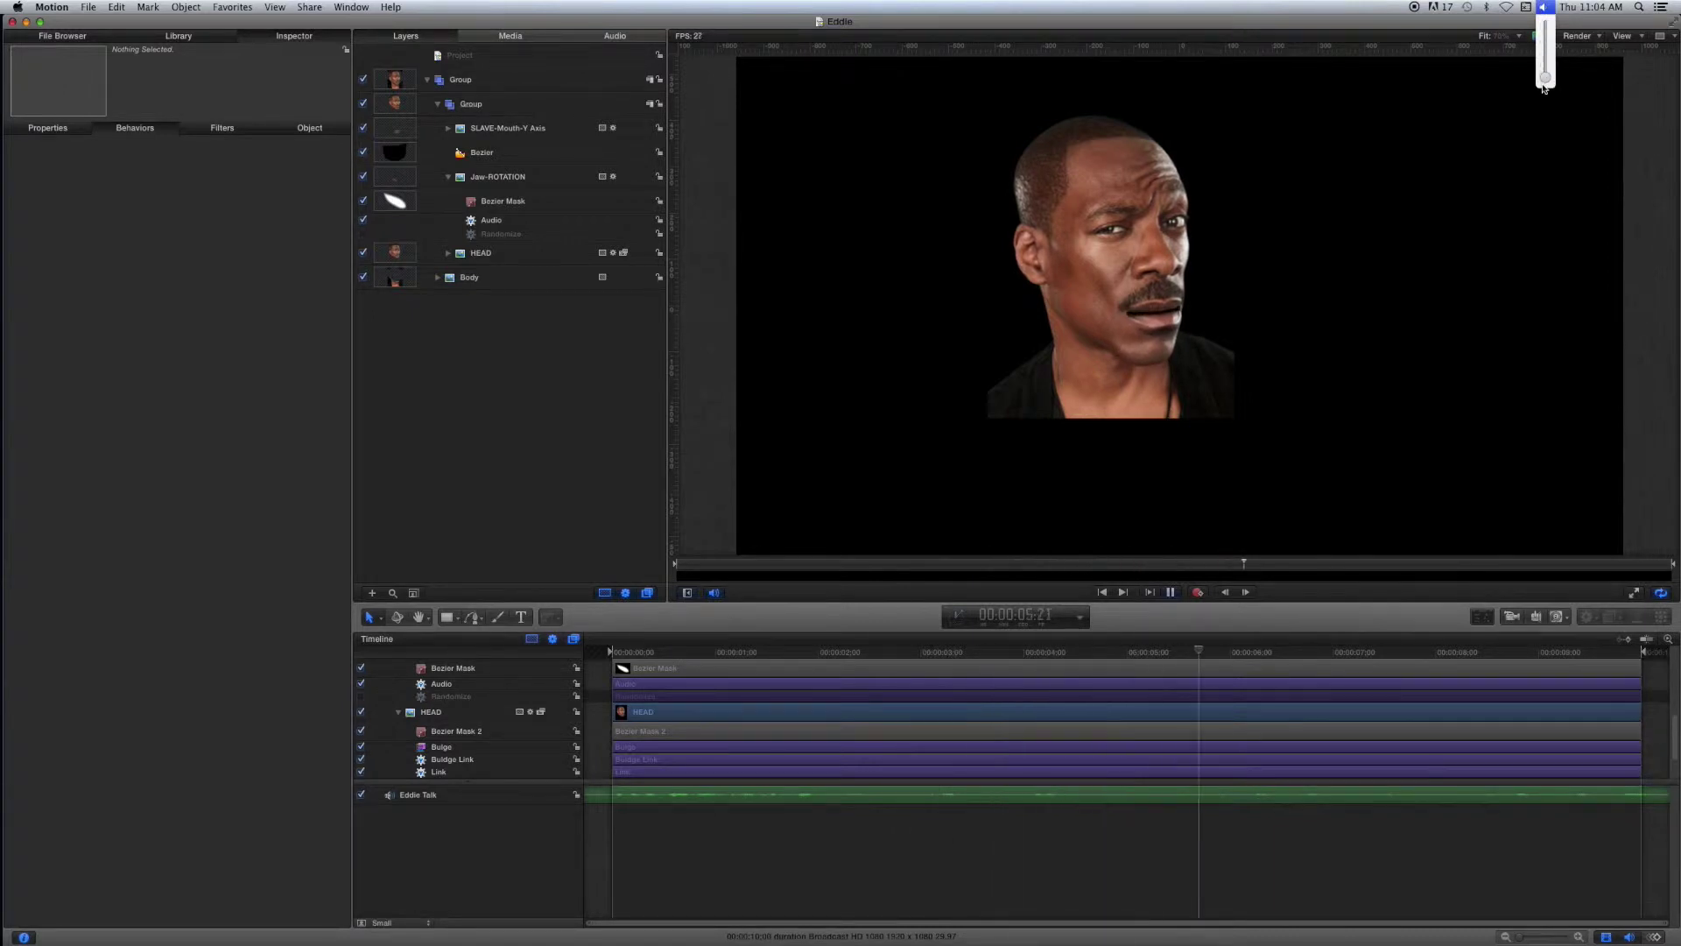
pyautogui.click(1545, 88)
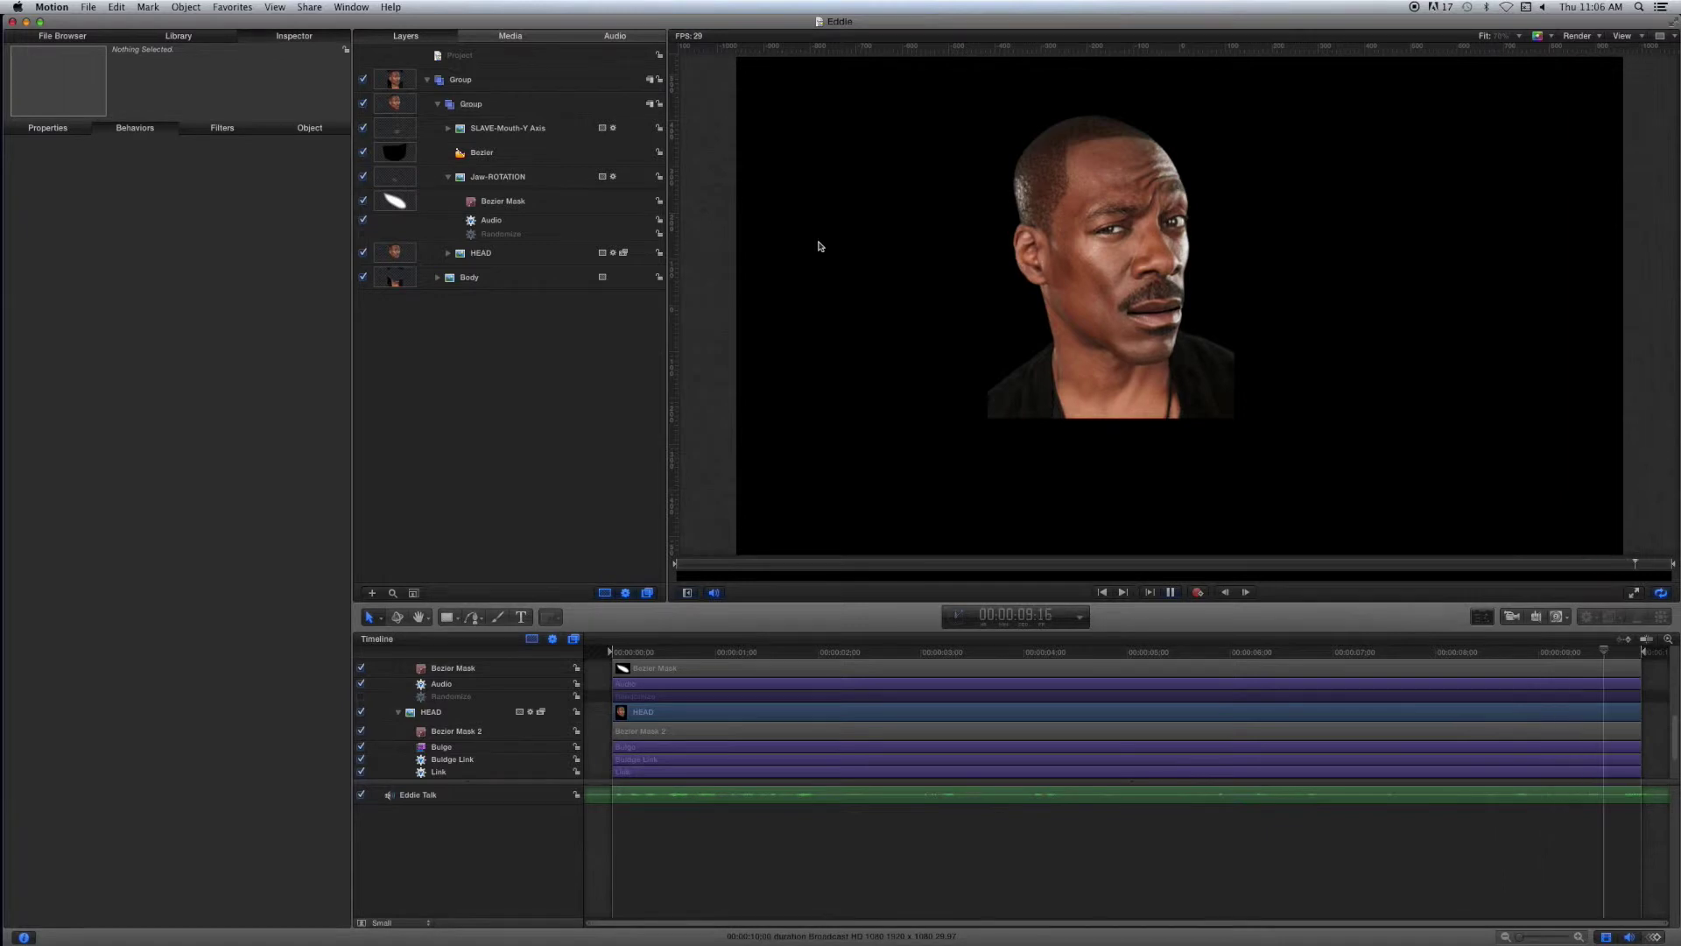
# Collapse Jaw-ROTATION and hide the SLAVE-Mouth-Y Axis, Bezier and Jaw-ROTATION layers
pyautogui.click(449, 177)
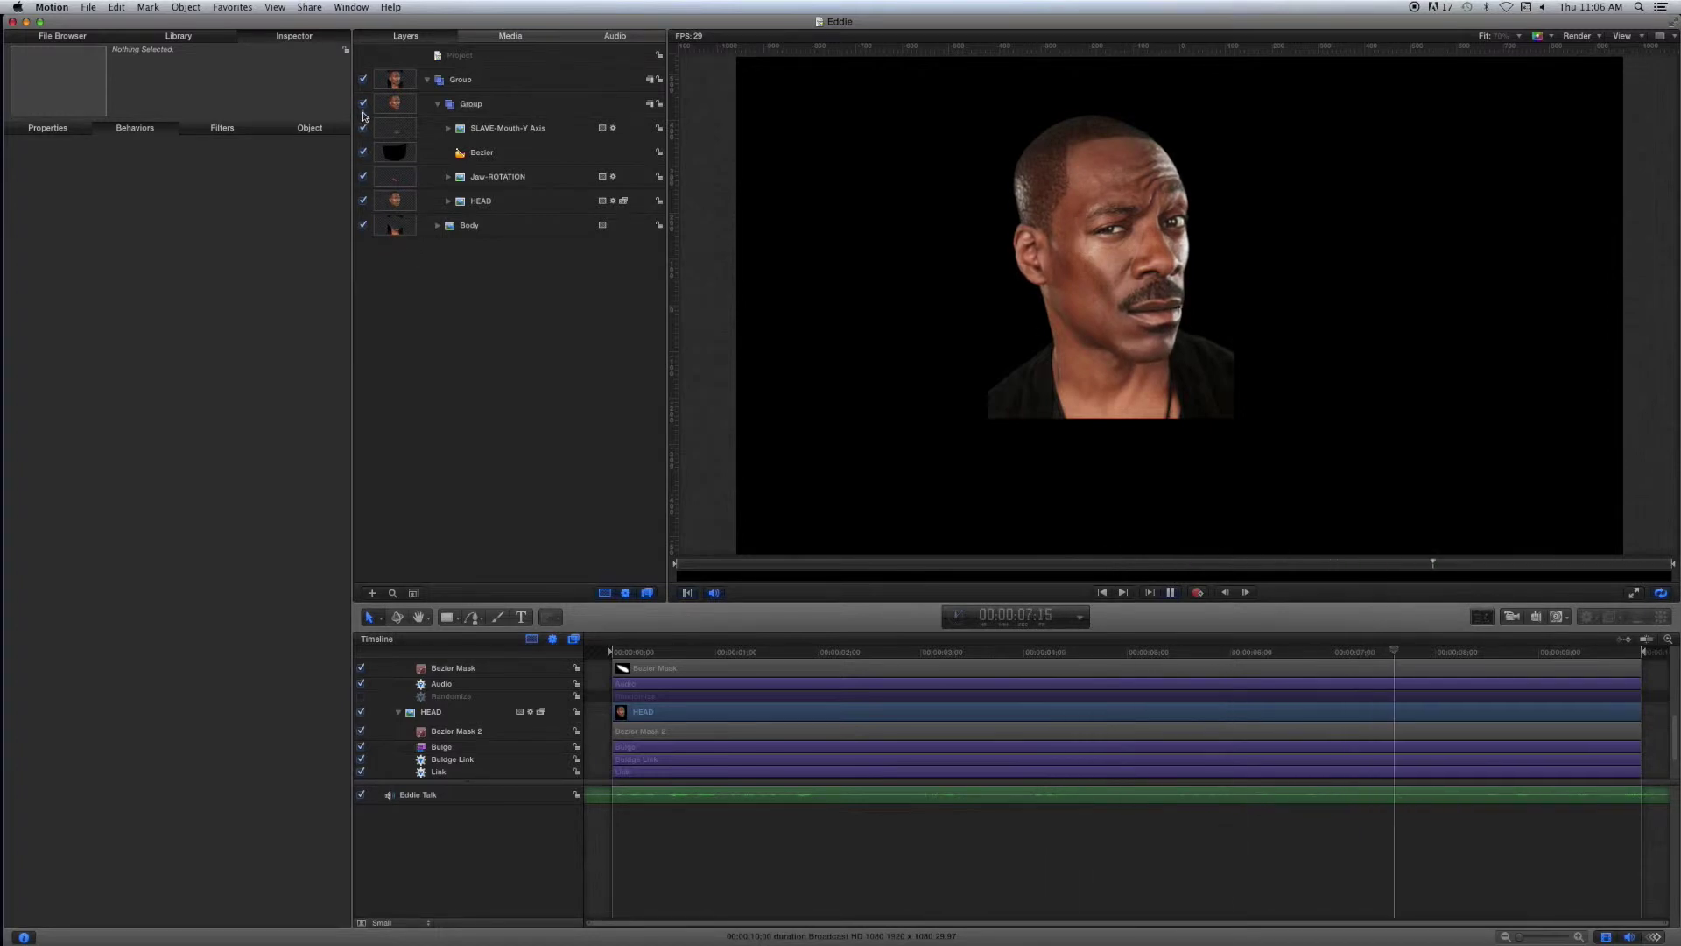
pyautogui.click(363, 128)
pyautogui.click(363, 153)
pyautogui.click(363, 177)
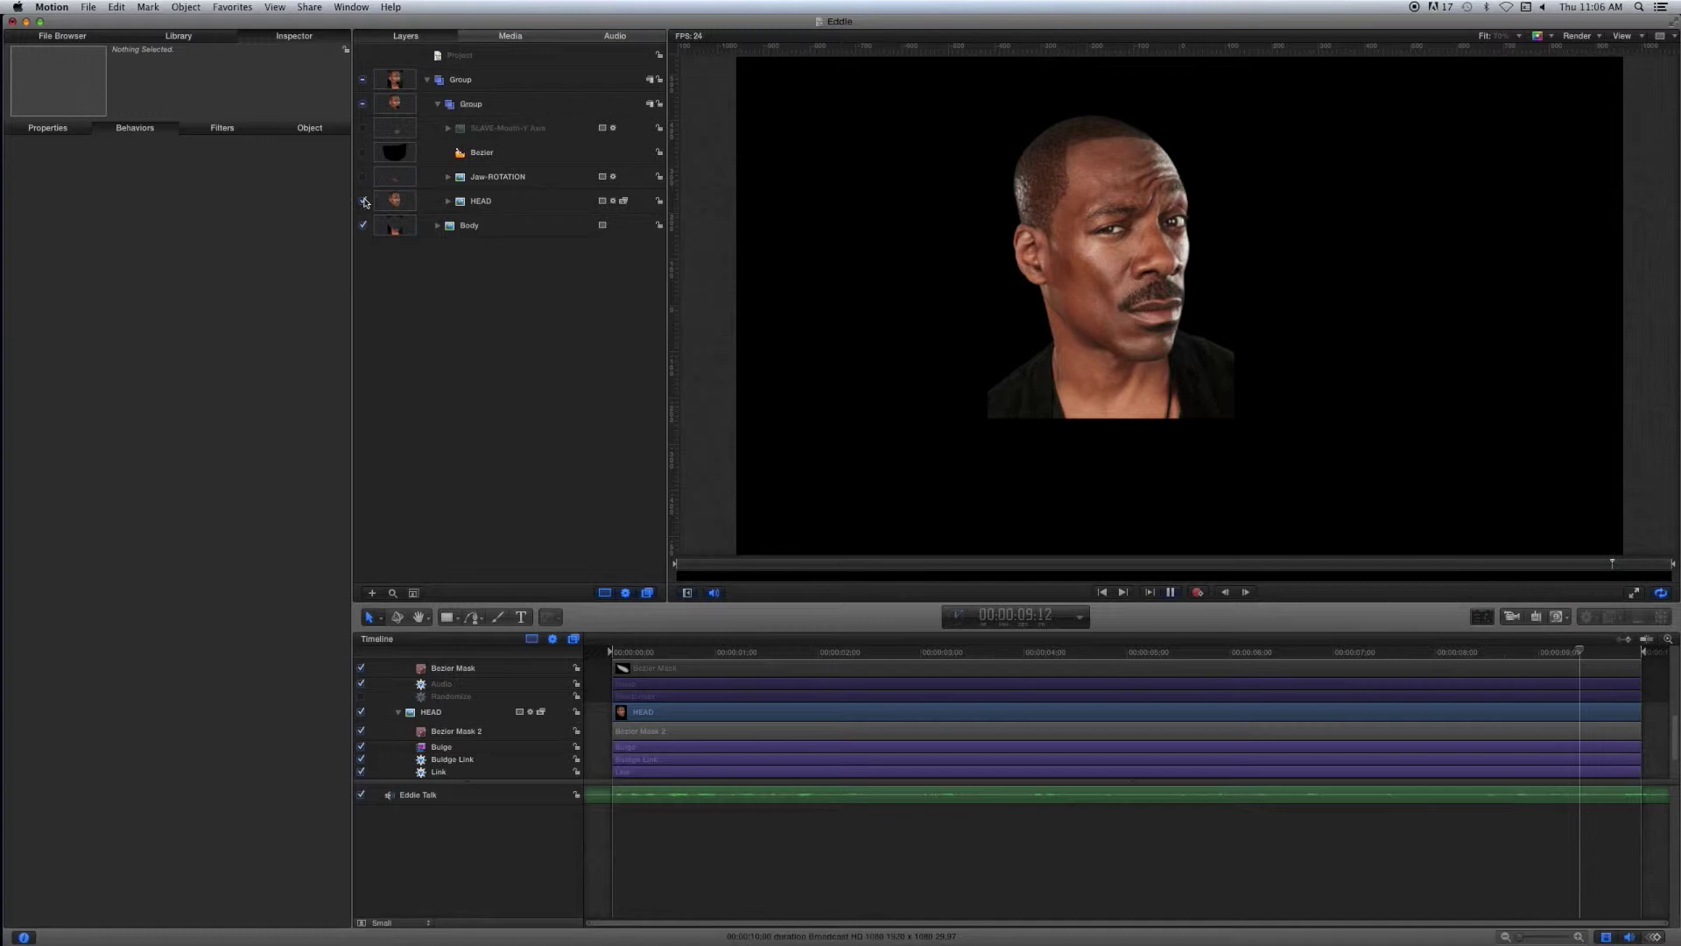
# Hide the HEAD and Body layers, then turn Body and HEAD back on
pyautogui.click(364, 202)
pyautogui.click(362, 226)
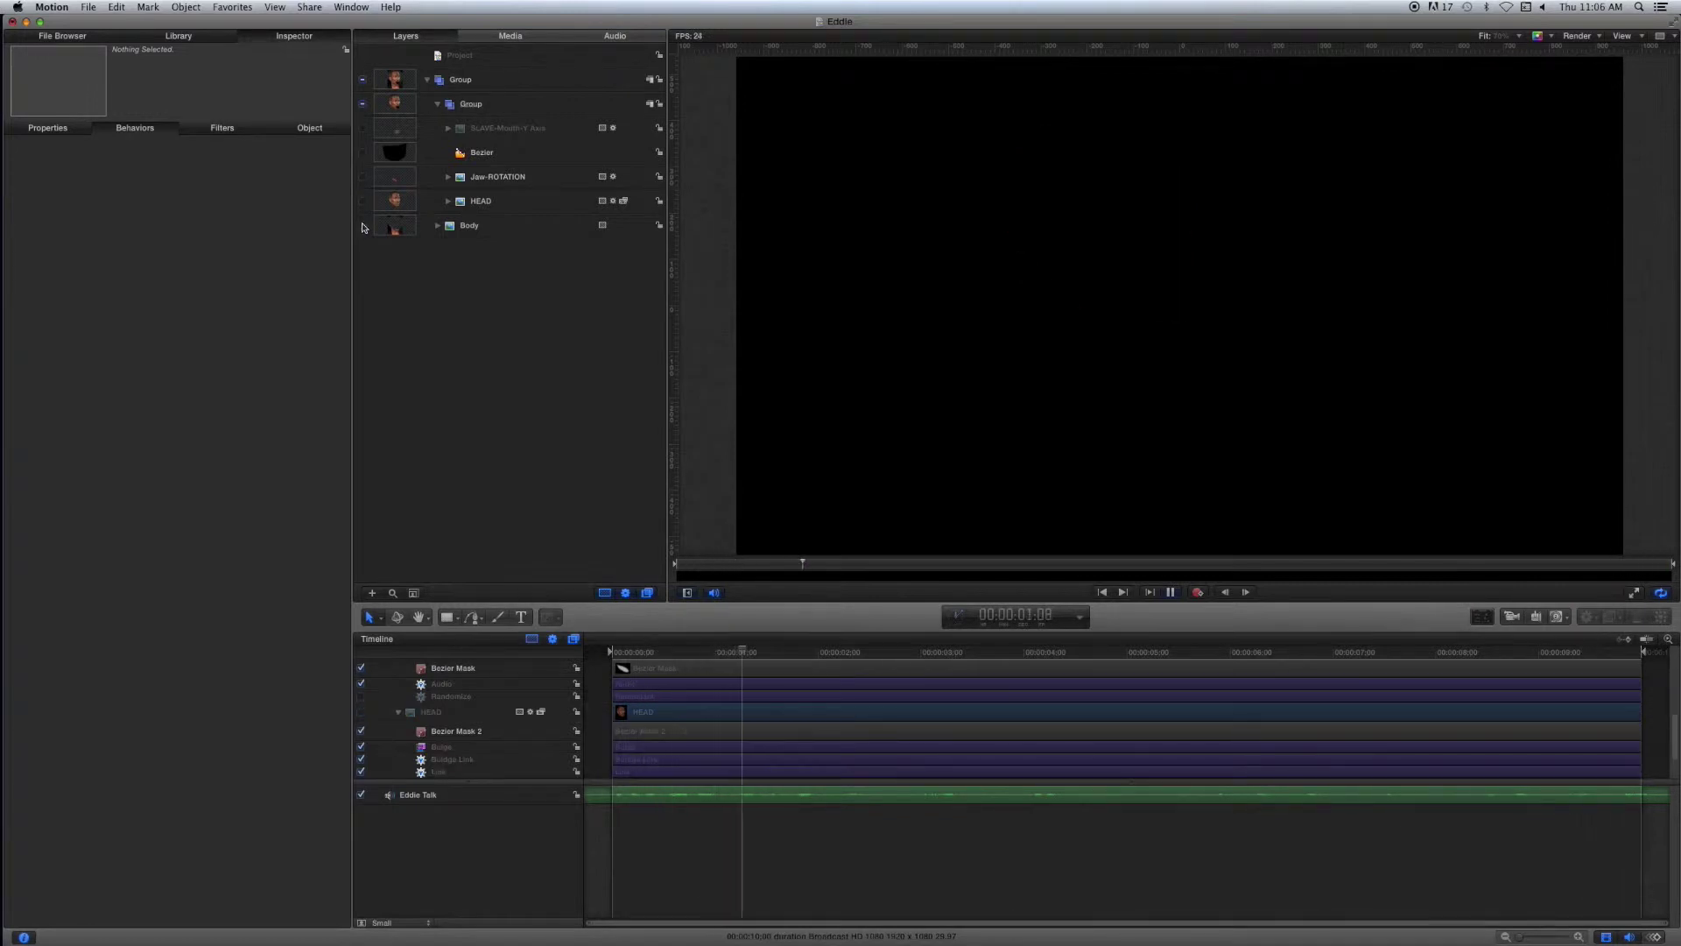
pyautogui.click(362, 226)
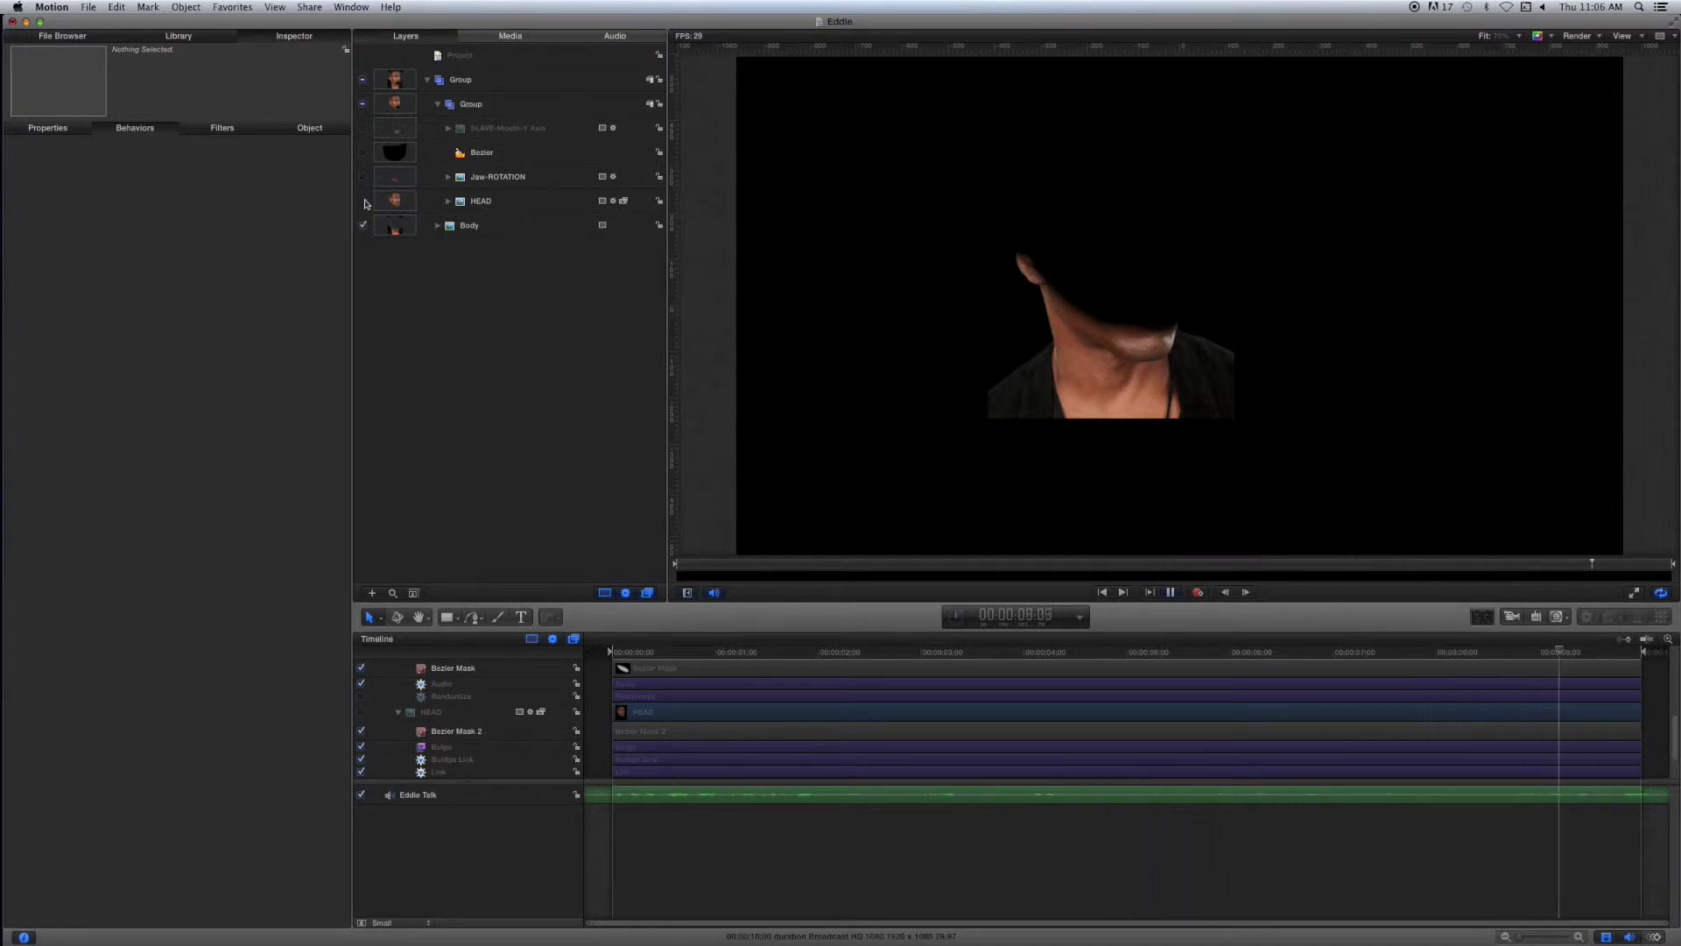
pyautogui.click(364, 202)
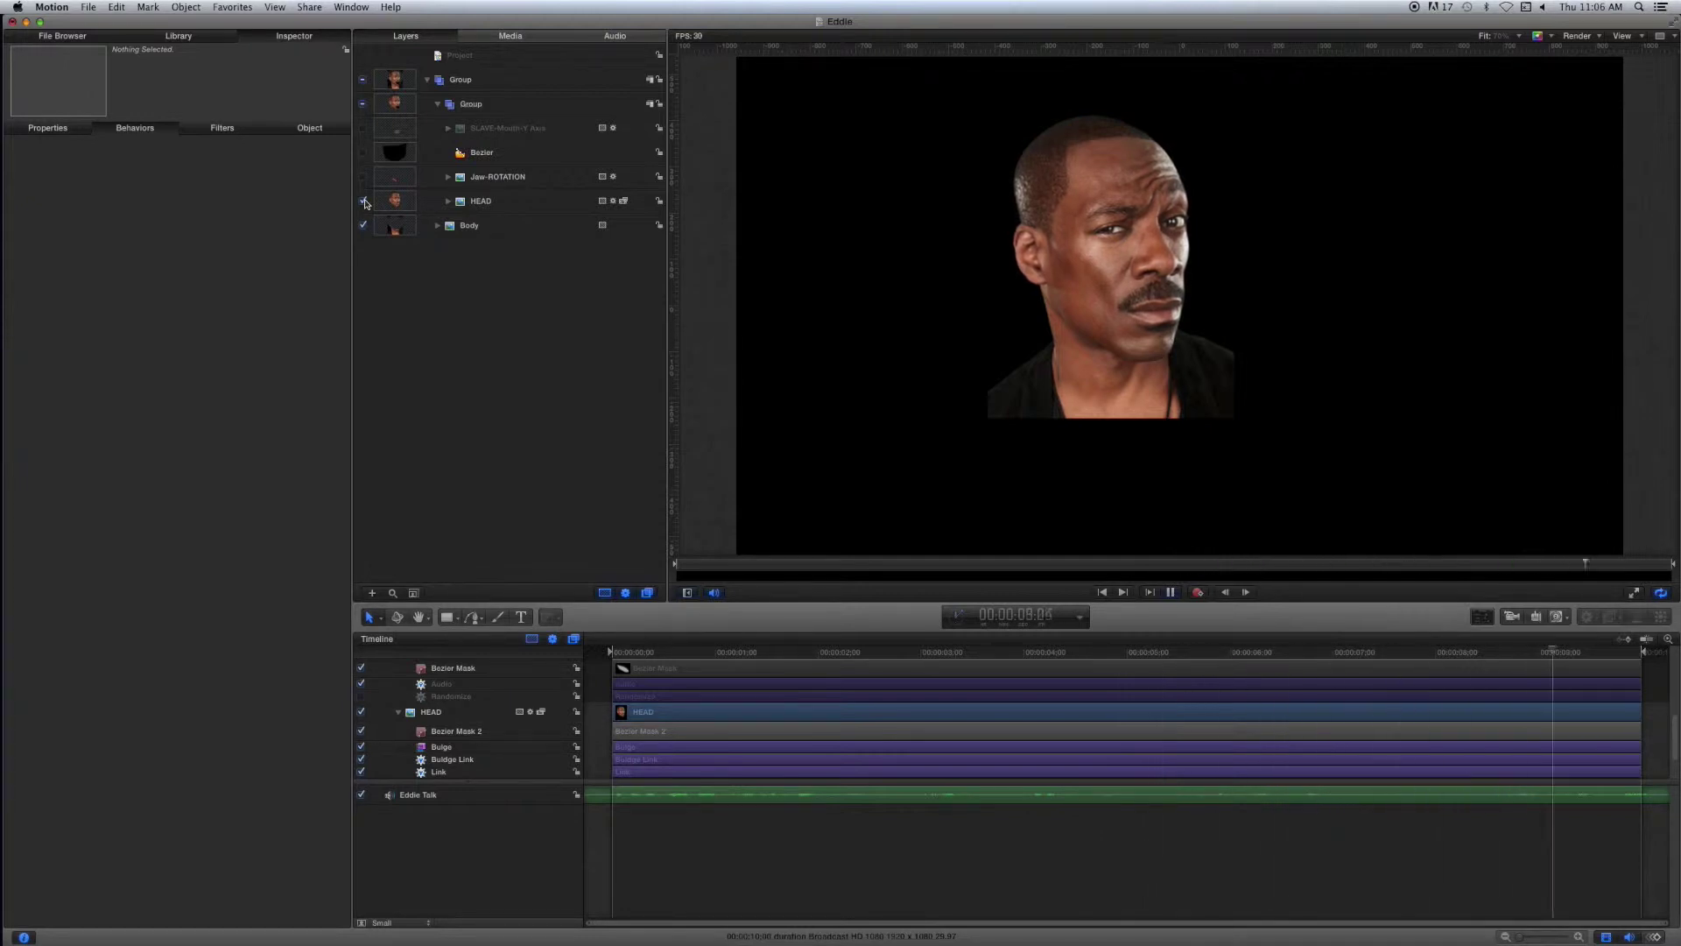
# Select the HEAD layer and switch the on-canvas tool to Anchor Point
pyautogui.click(480, 202)
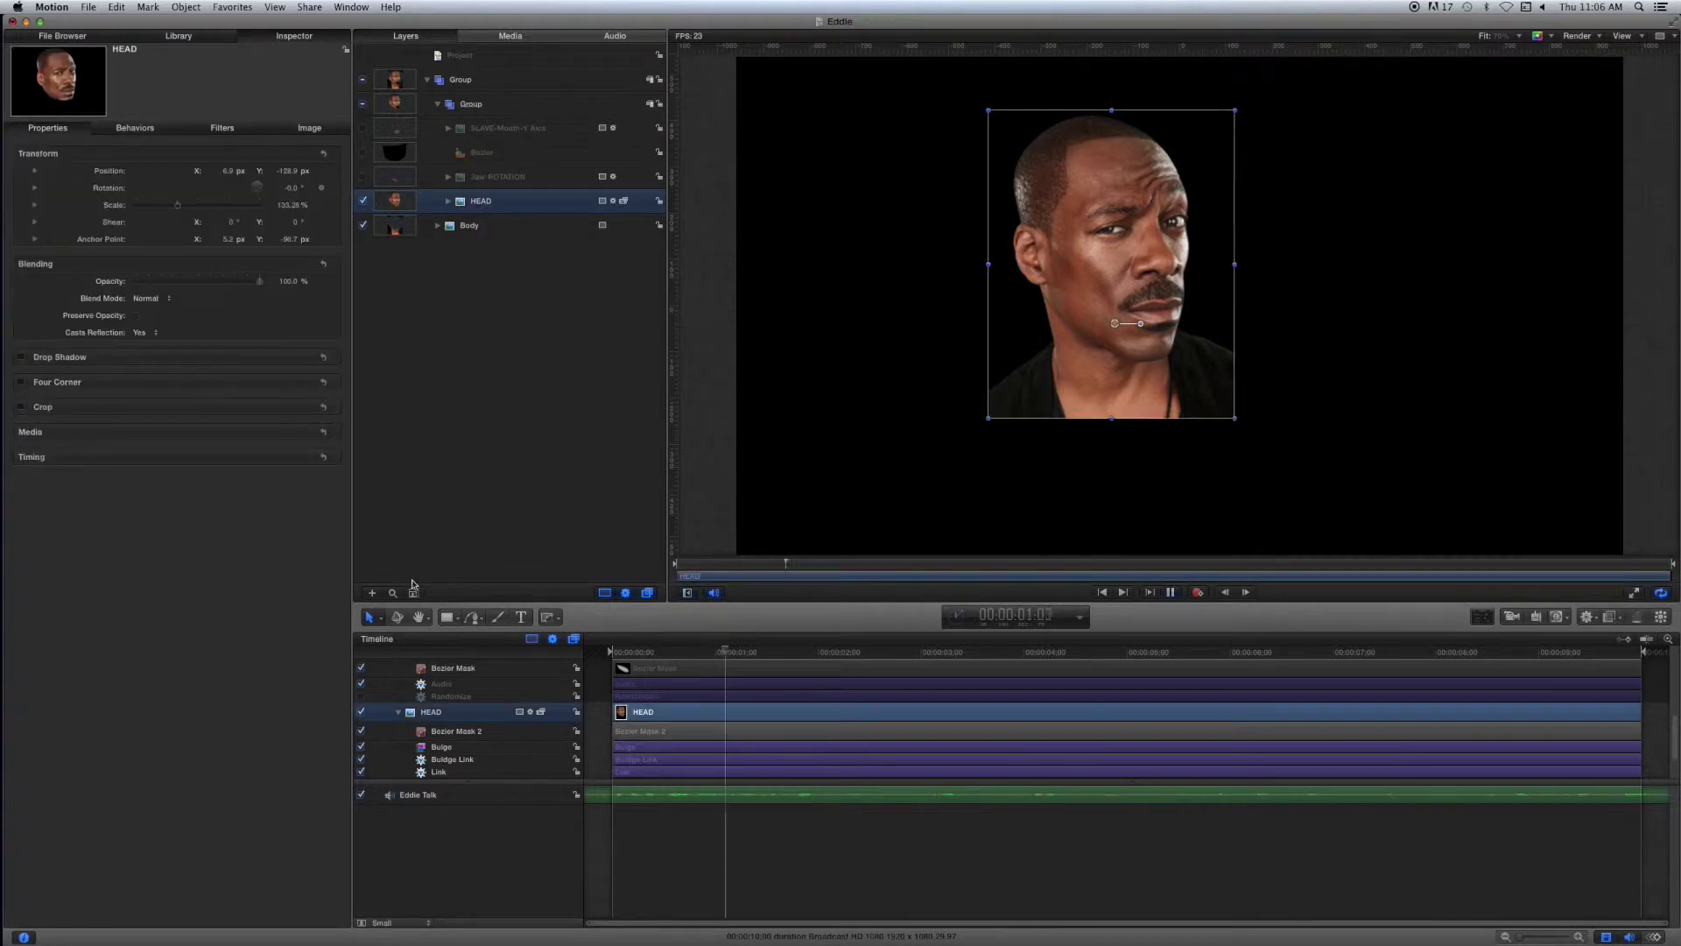
pyautogui.click(372, 619)
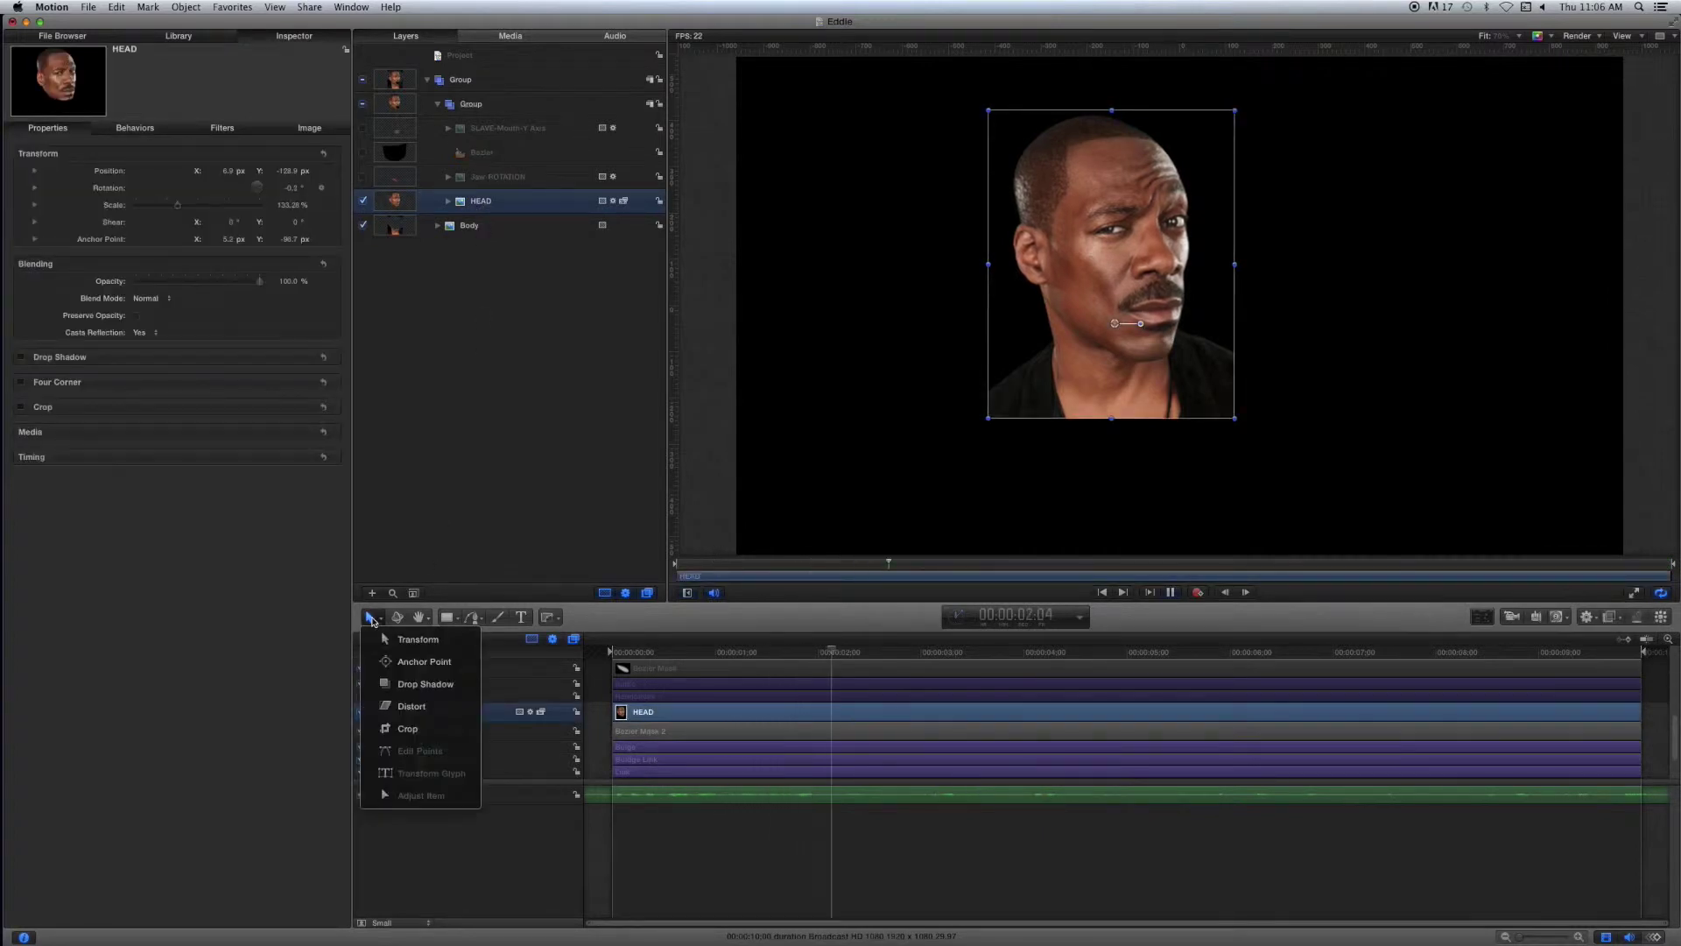
pyautogui.click(418, 662)
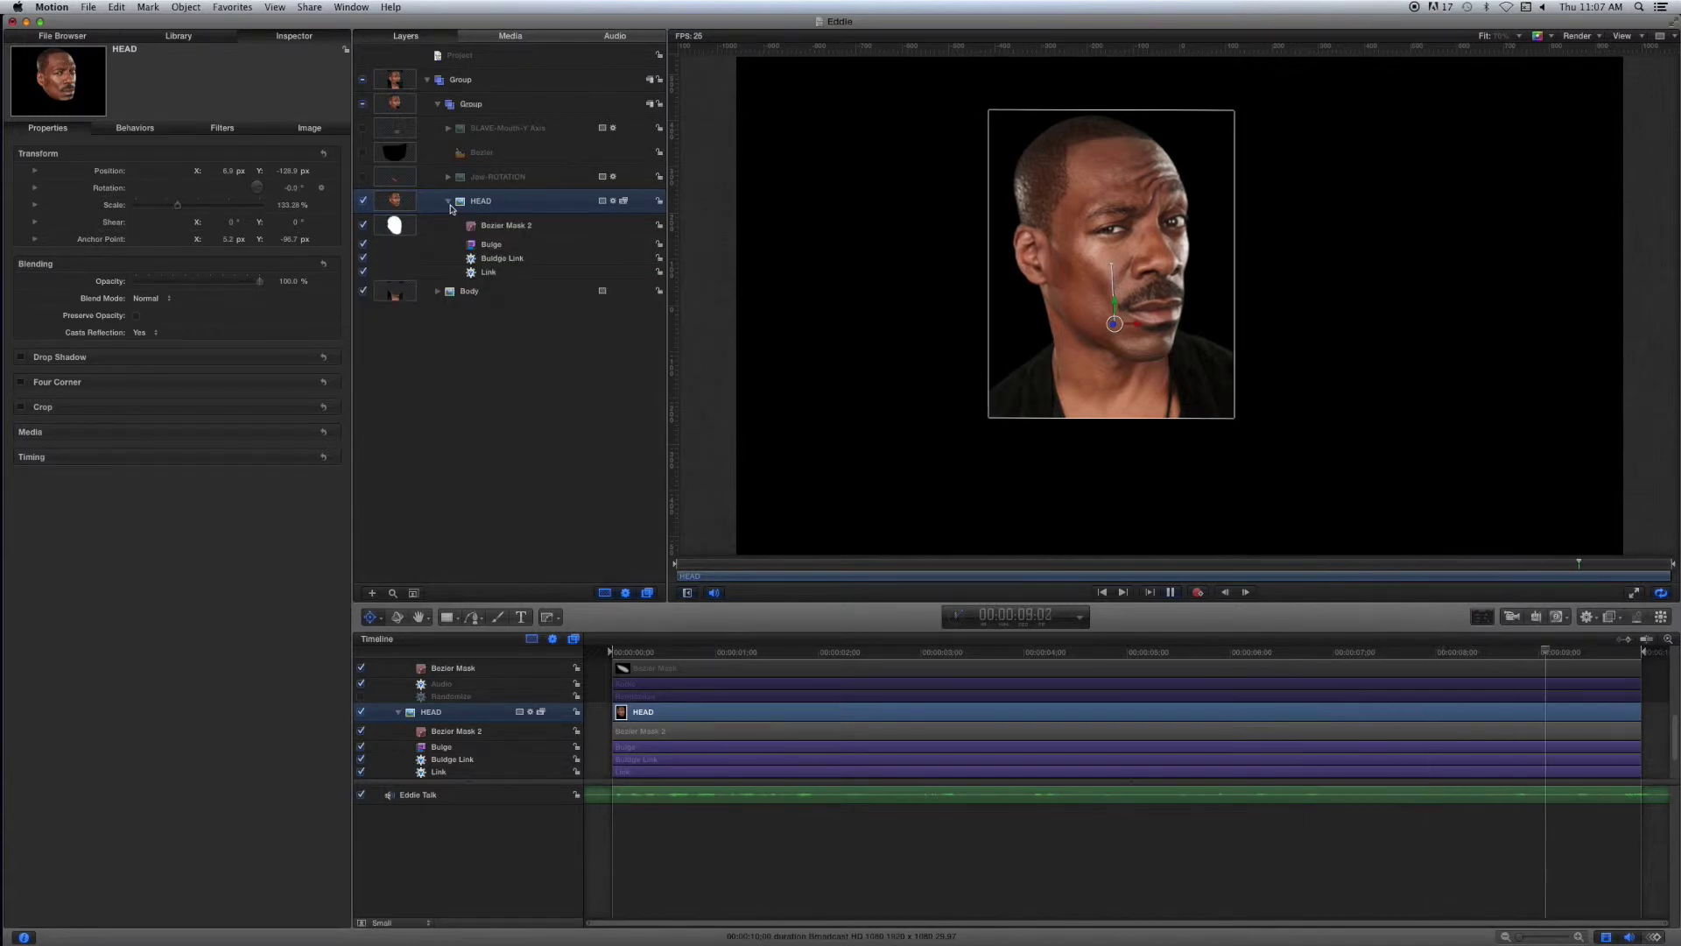
# Review the Bulge filter and Buldge Link settings on HEAD, then deselect and collapse HEAD
pyautogui.click(491, 245)
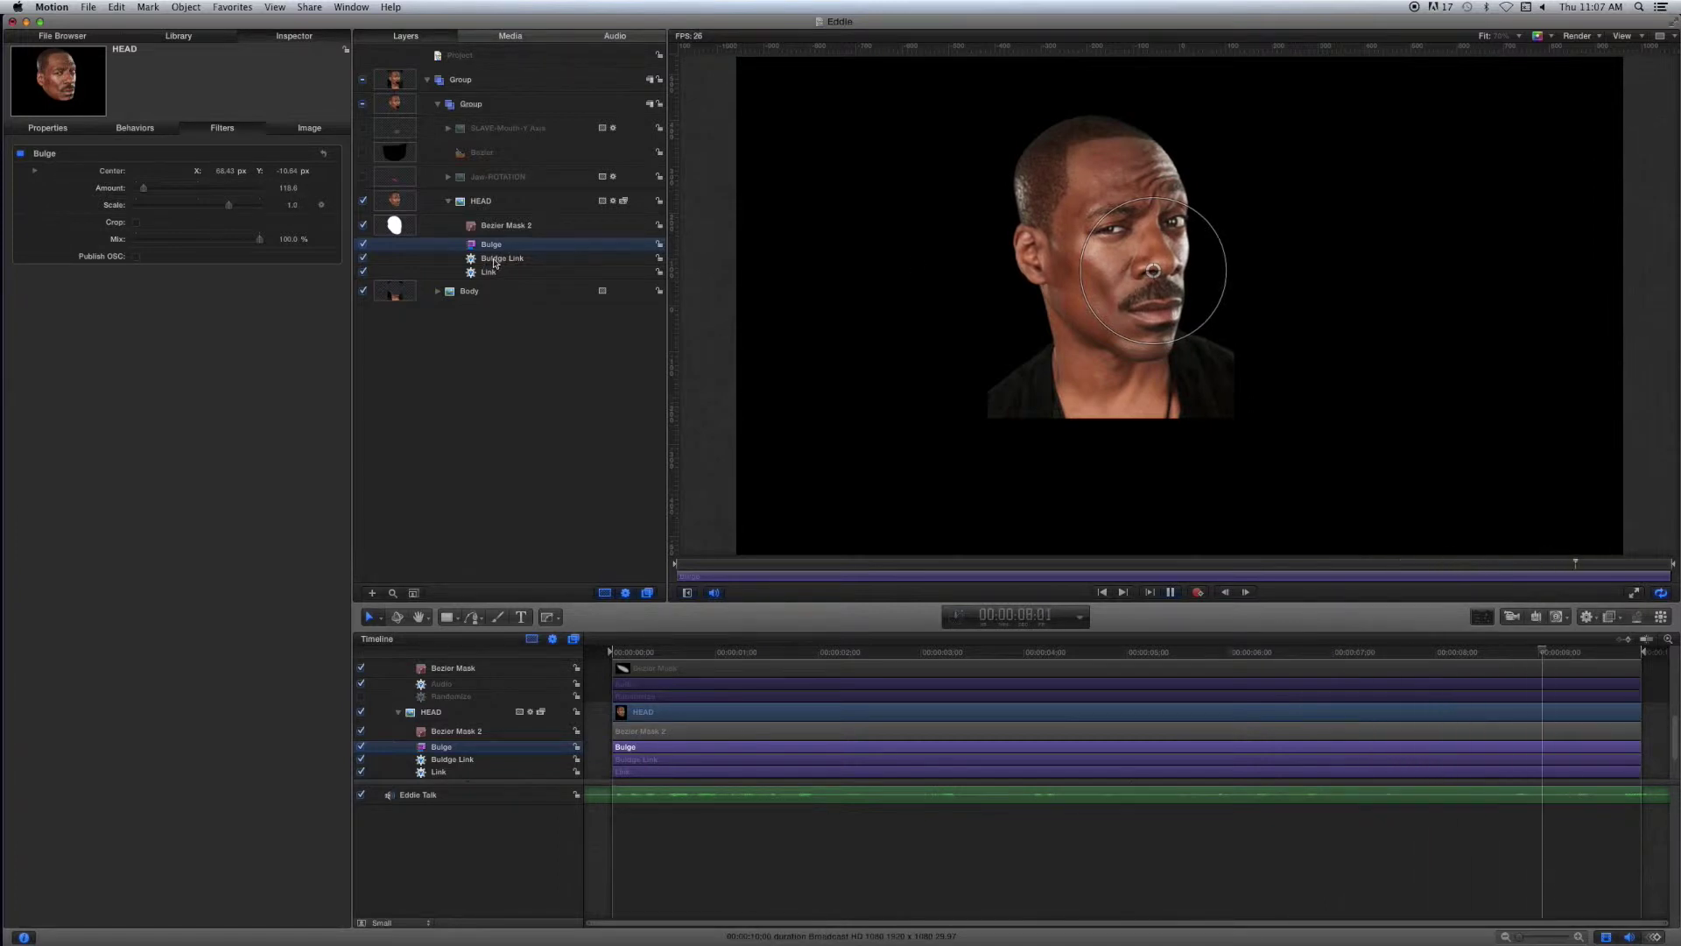
pyautogui.click(496, 260)
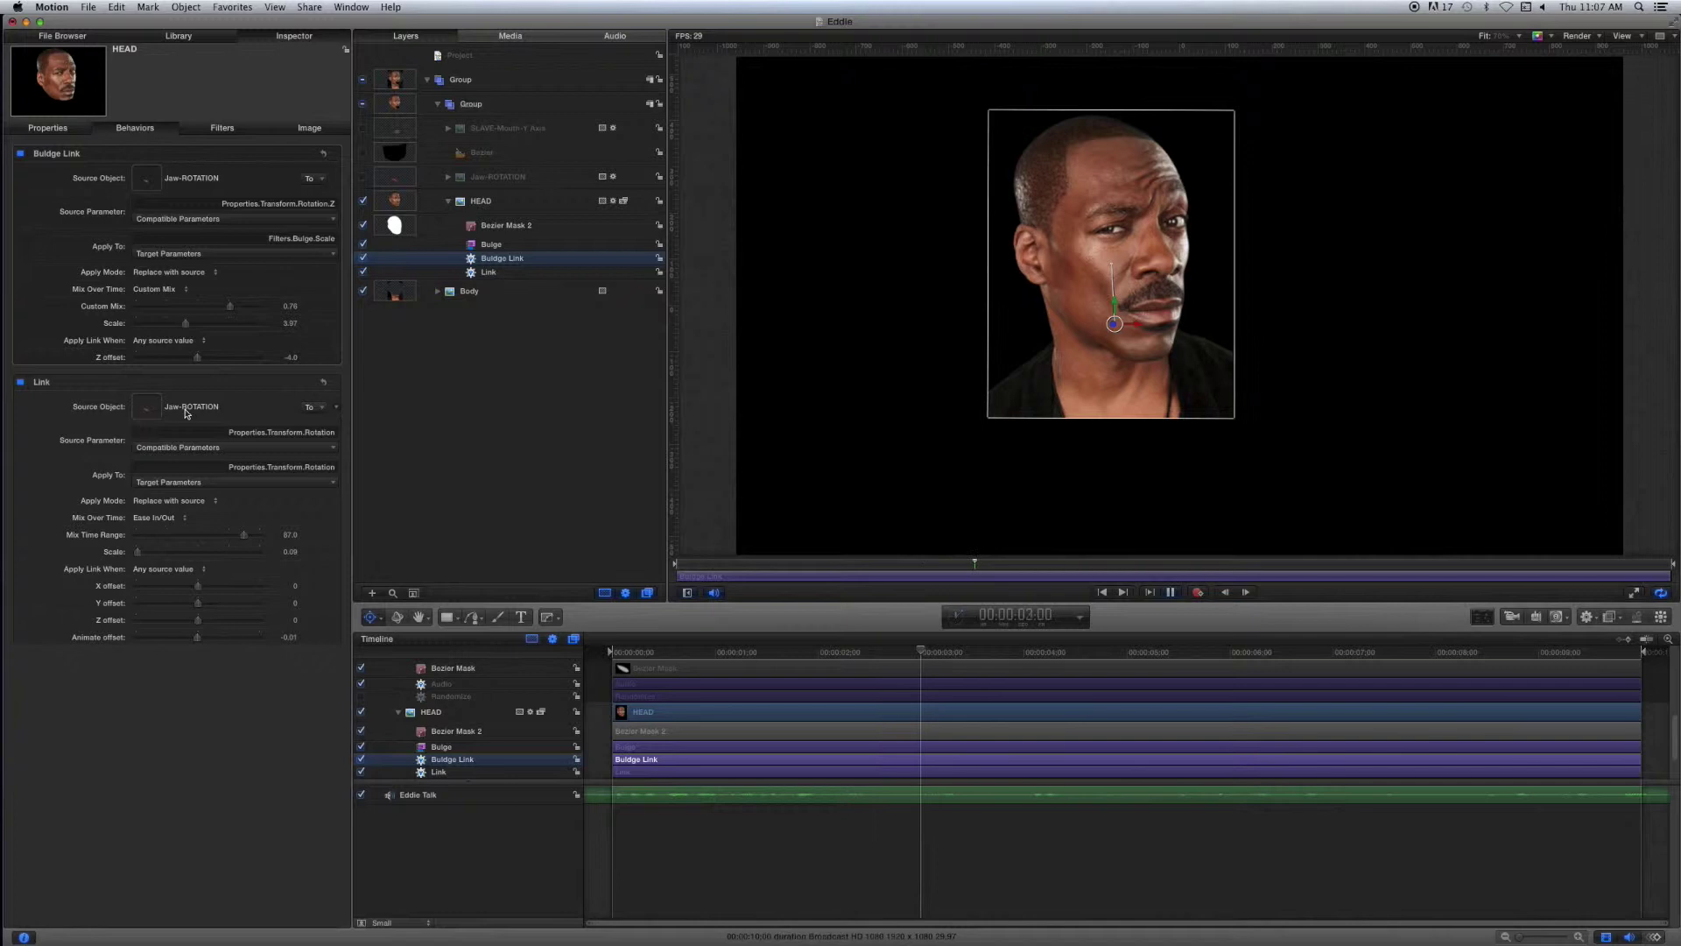
pyautogui.press('shift+super+a')
pyautogui.click(448, 203)
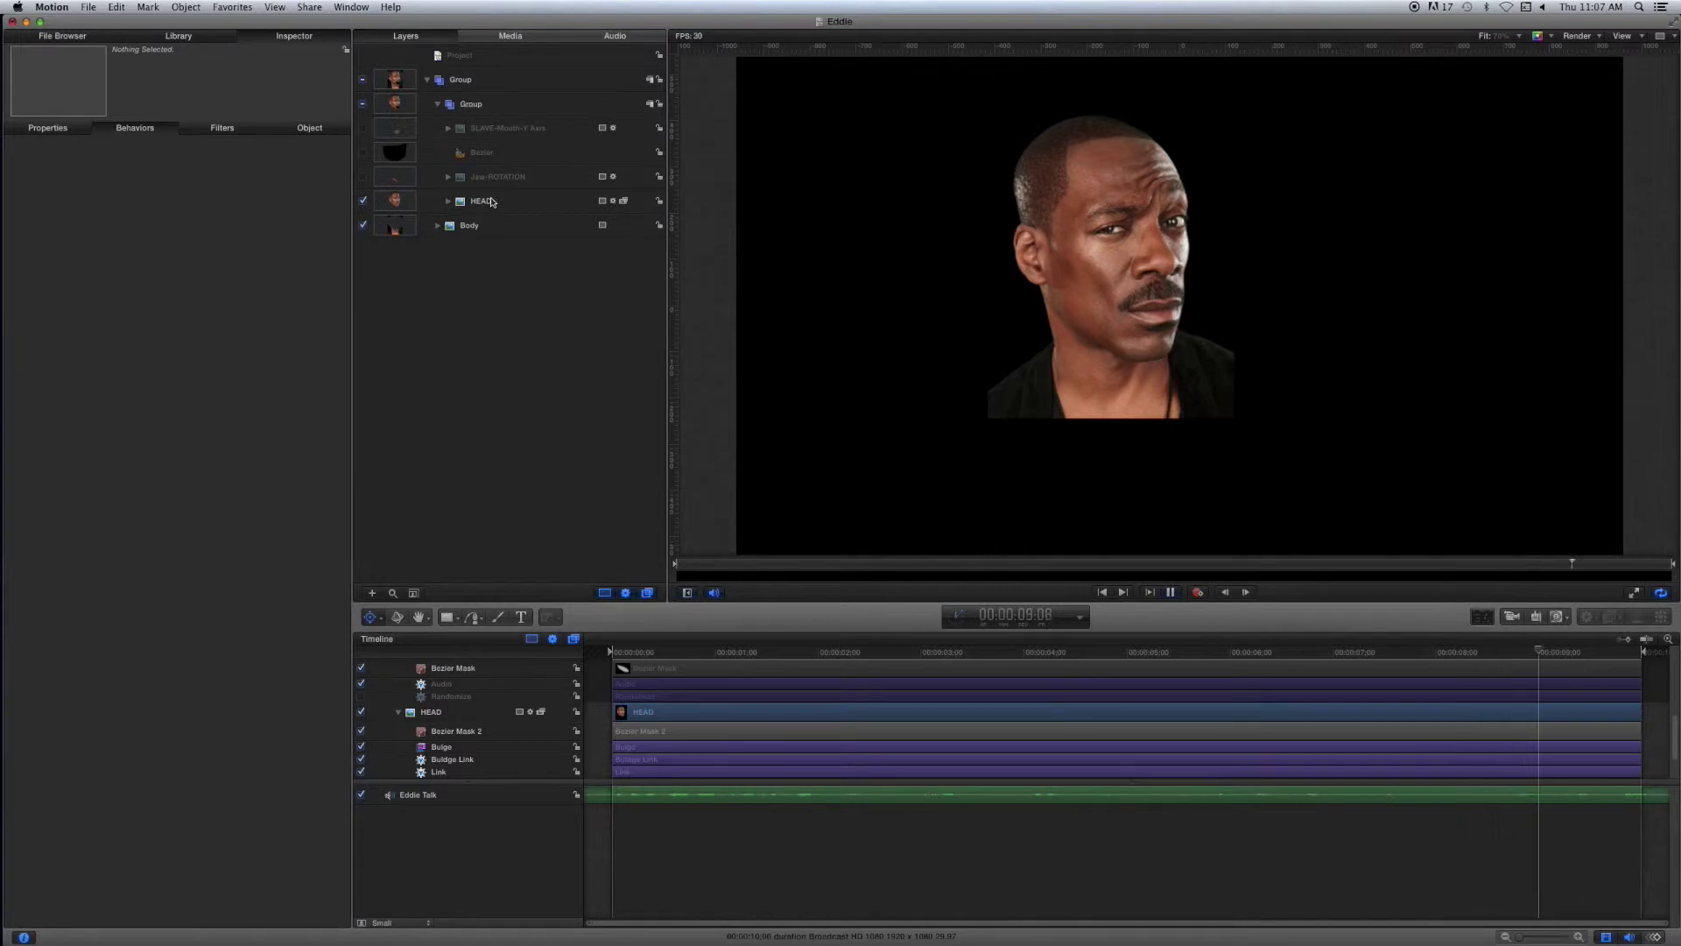
# Turn Jaw-ROTATION back on, hide HEAD and Body, then show HEAD again without Body
pyautogui.click(363, 178)
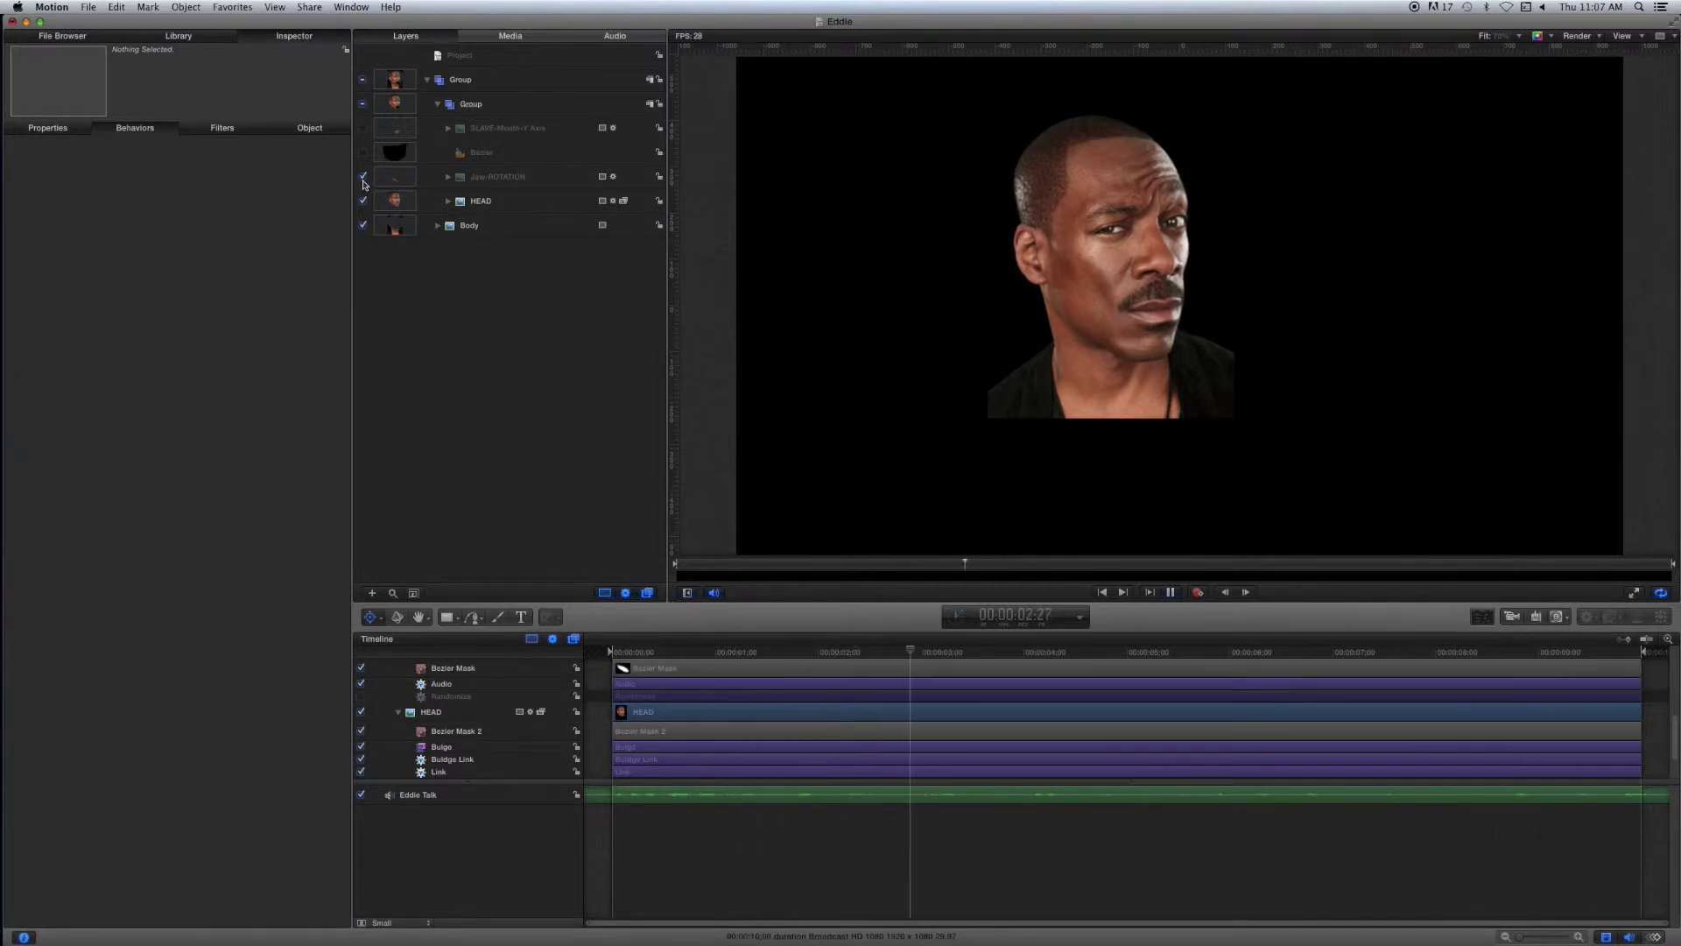
pyautogui.click(364, 179)
pyautogui.click(364, 180)
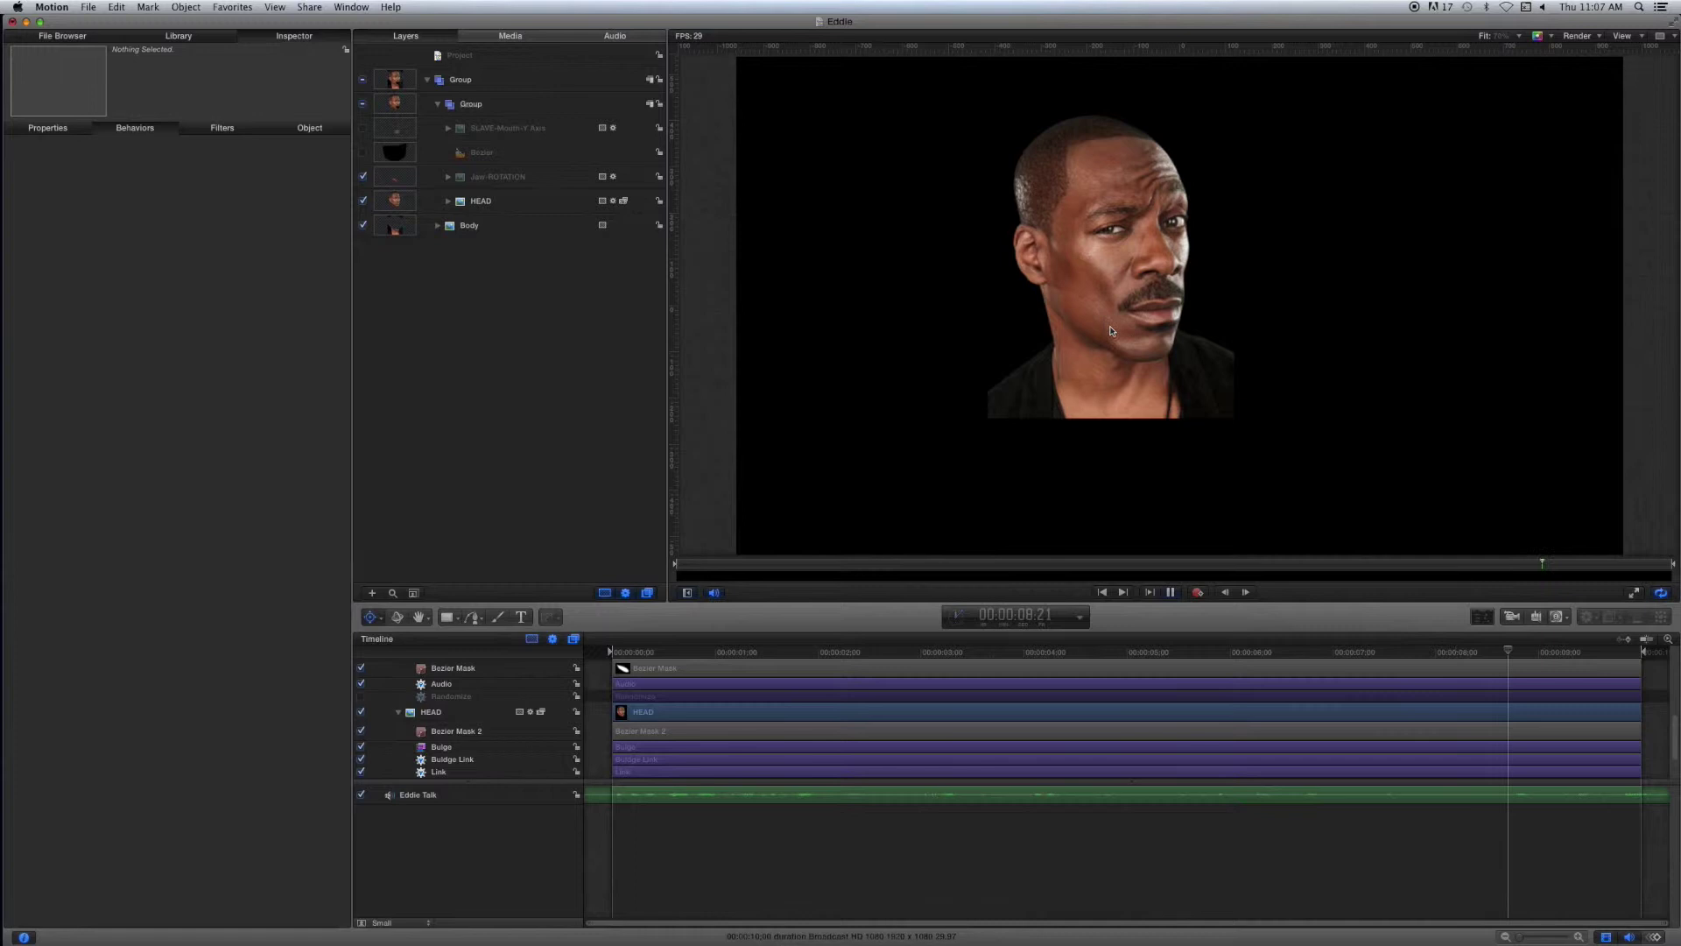
pyautogui.click(362, 203)
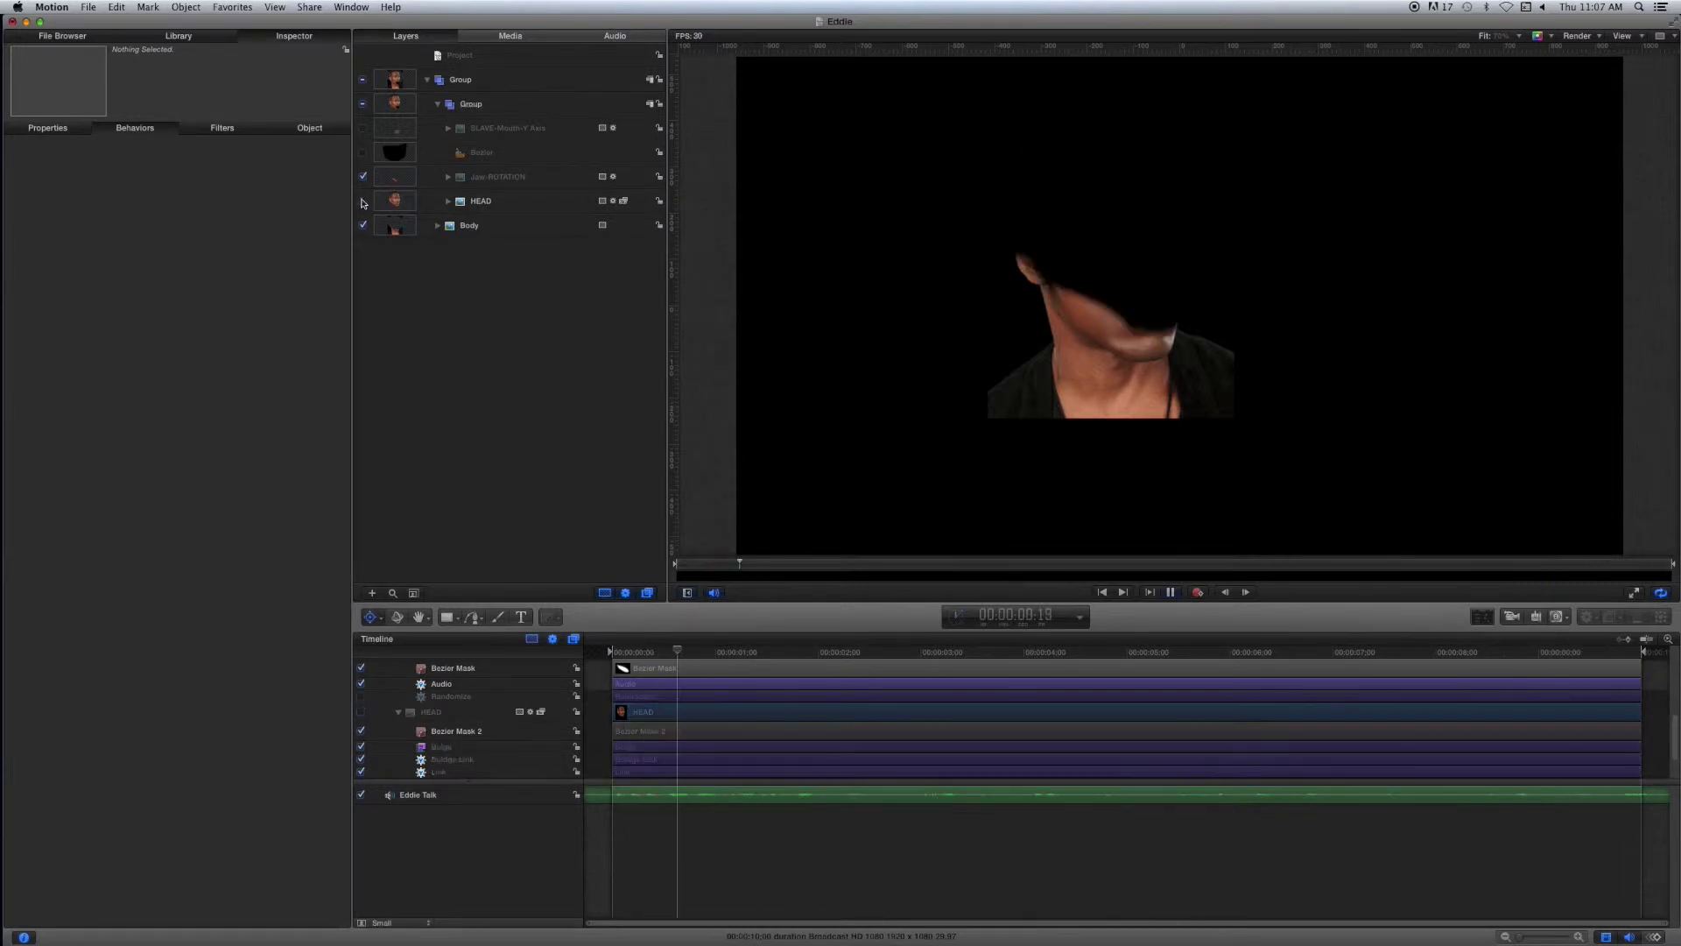
pyautogui.click(362, 225)
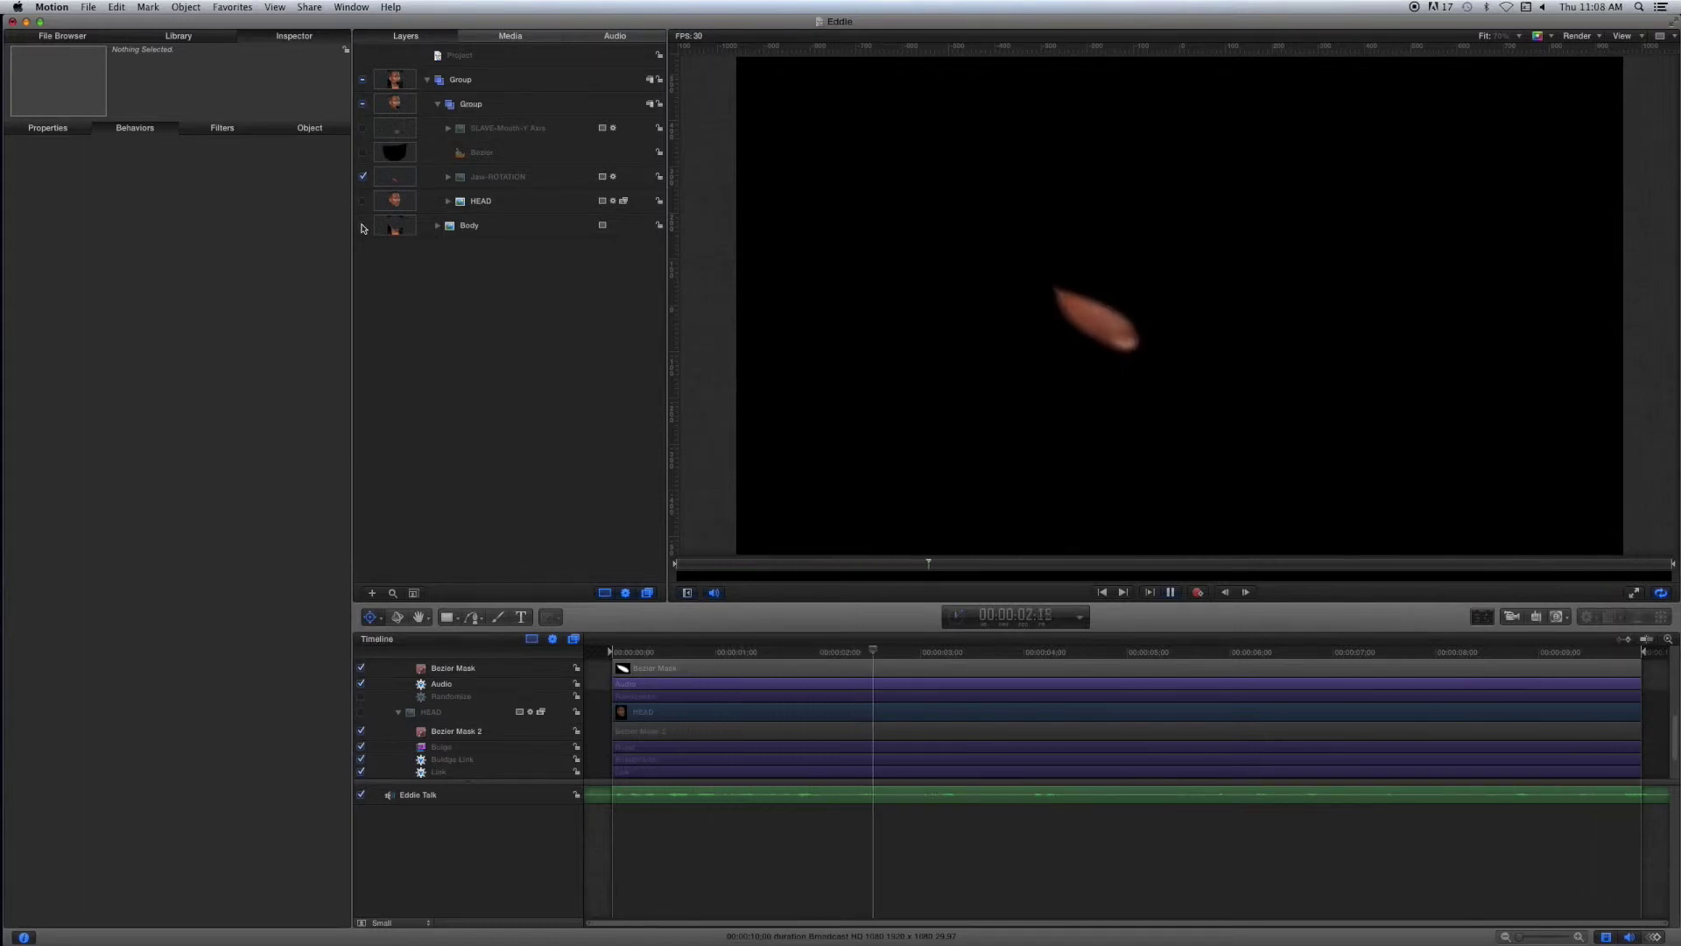
pyautogui.click(364, 201)
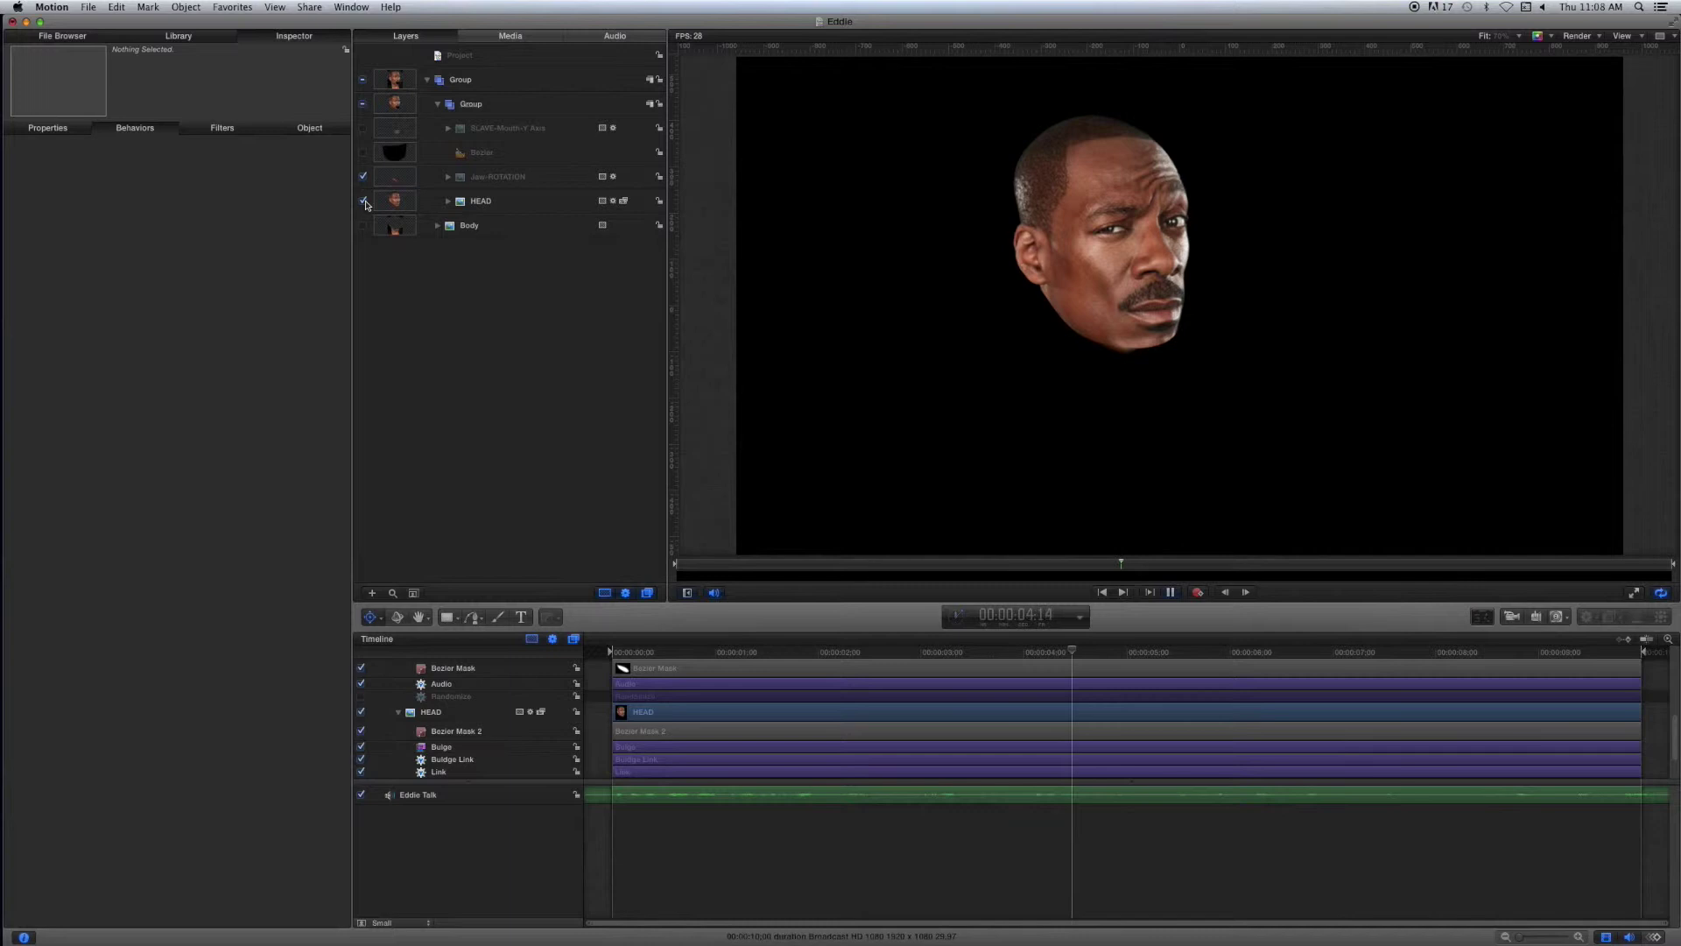
# Show the Body and SLAVE-Mouth-Y Axis layers and select the Bezier mouth shape
pyautogui.click(363, 226)
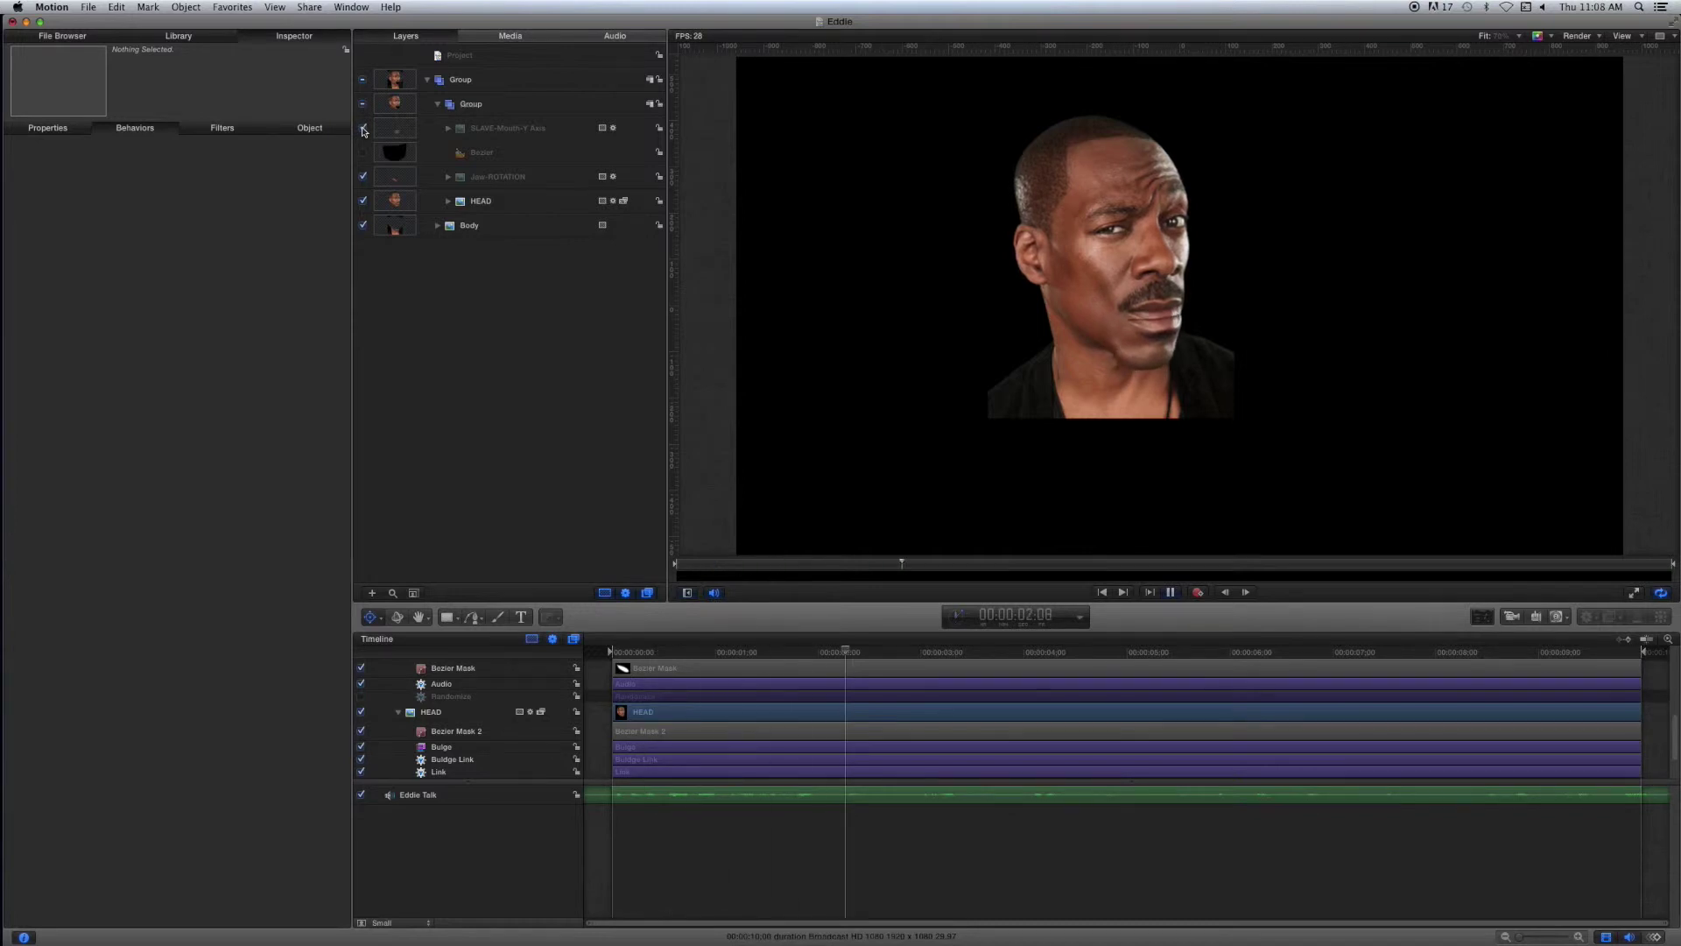
pyautogui.click(363, 129)
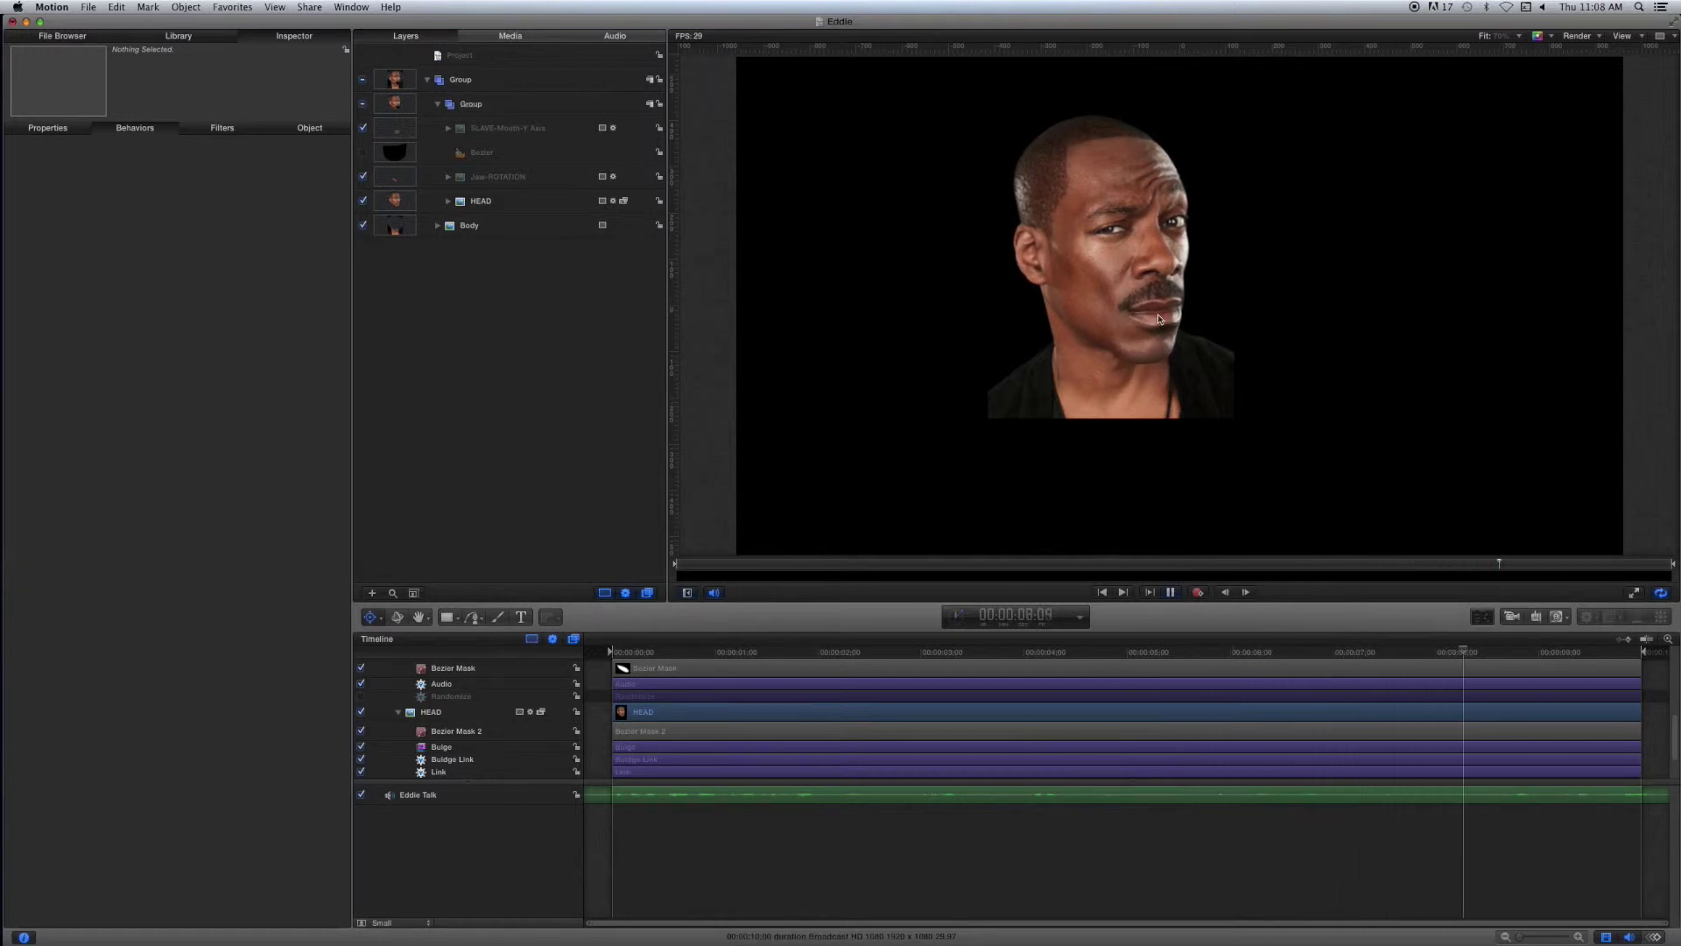
pyautogui.click(480, 155)
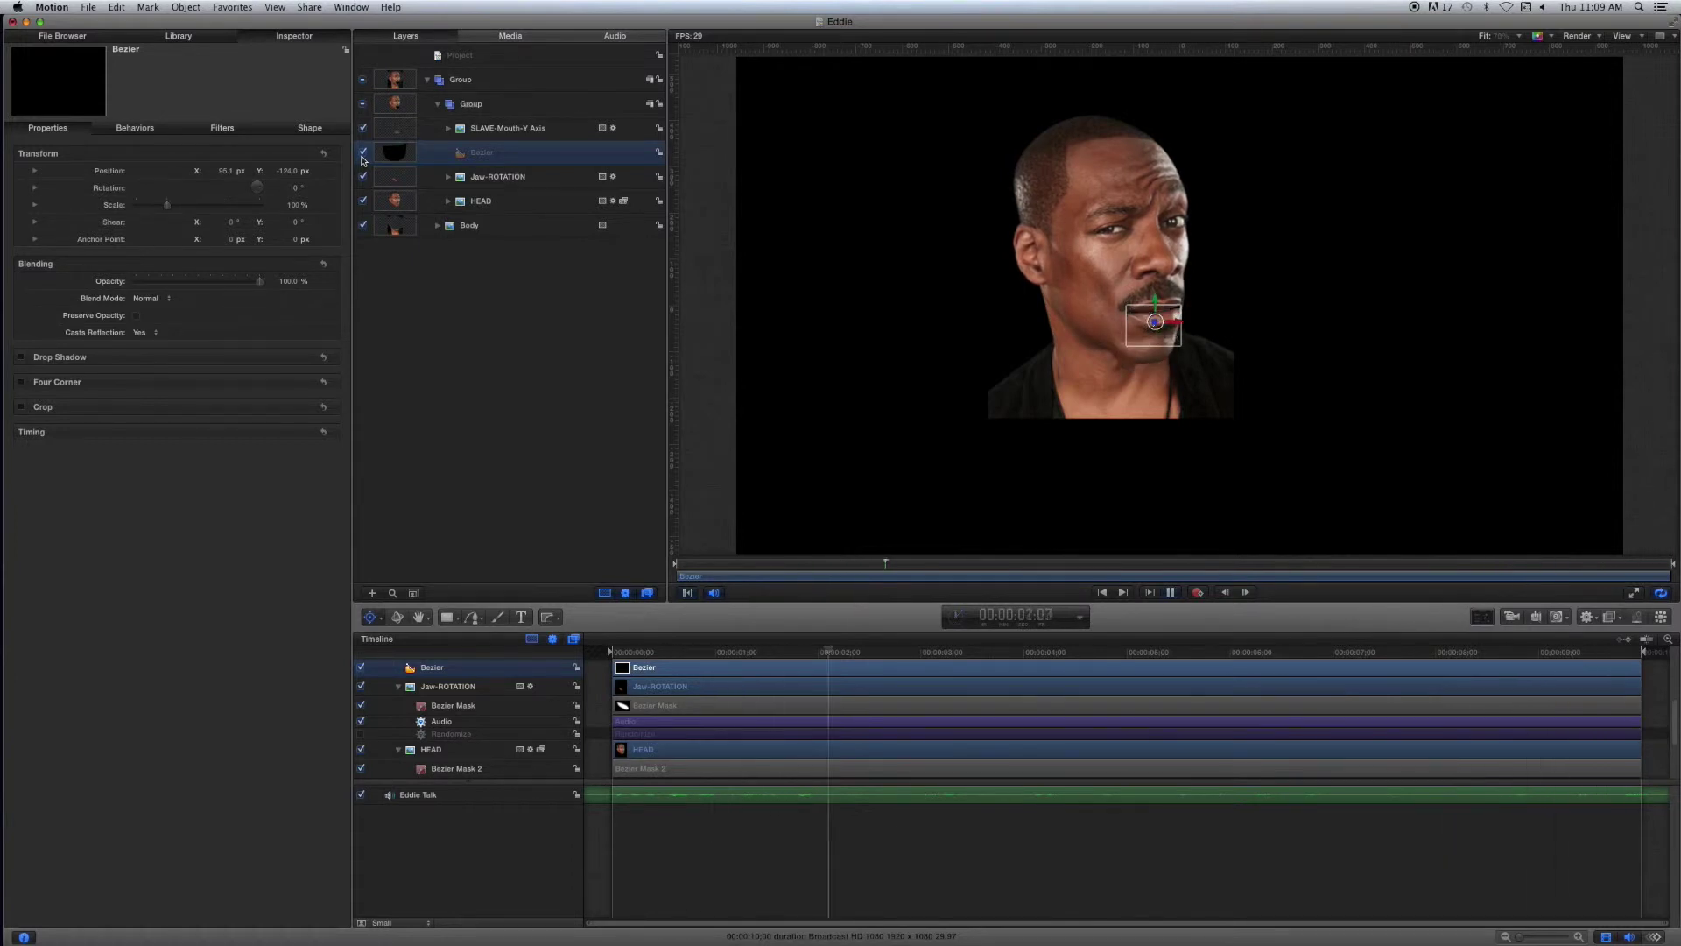
# Hide the Bezier, Jaw-ROTATION, HEAD and Body layers
pyautogui.click(362, 151)
pyautogui.click(362, 176)
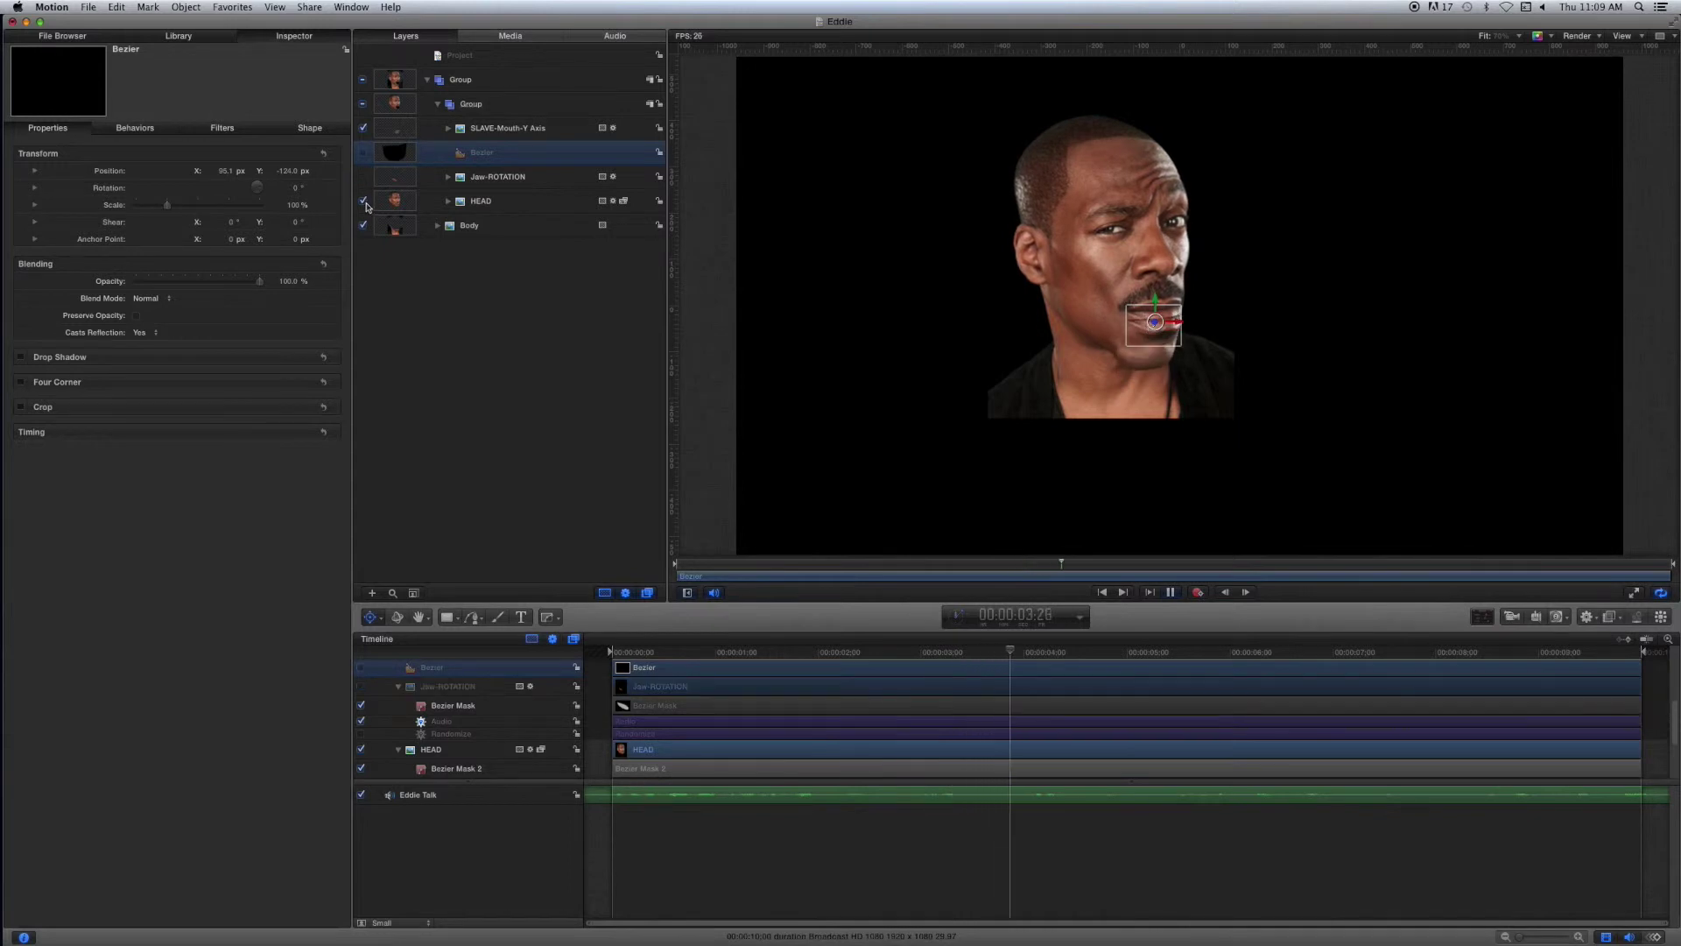
pyautogui.click(362, 201)
pyautogui.click(363, 226)
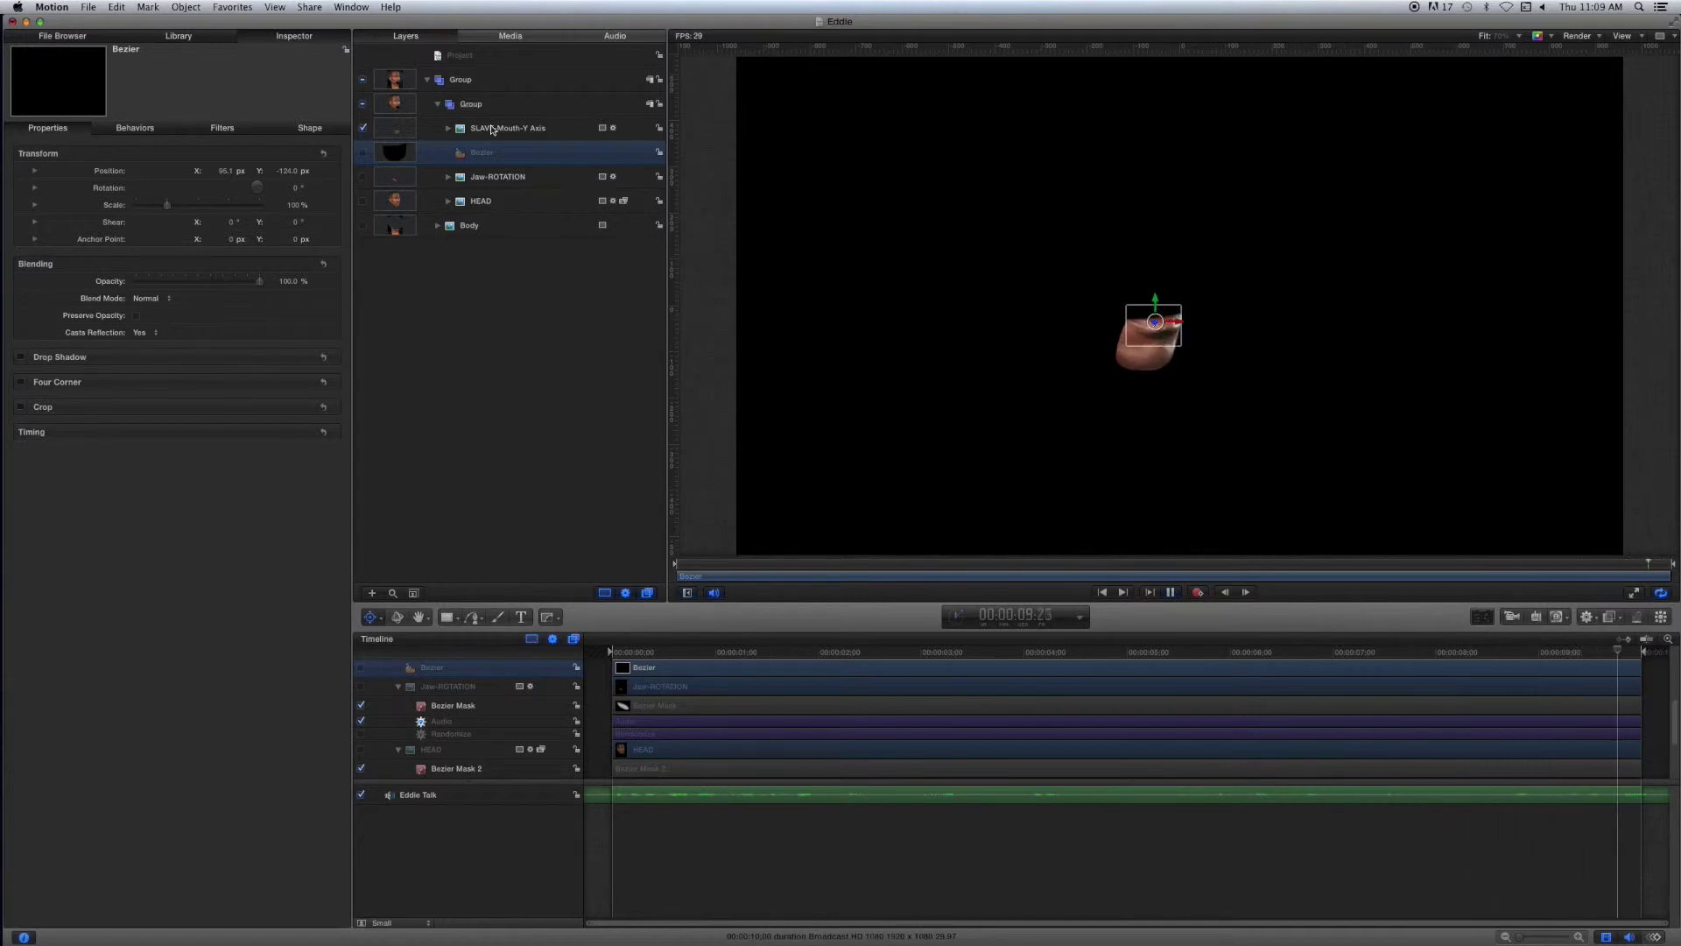
# Review the SLAVE-Mouth-Y Axis Link behavior, then show Bezier, Jaw-ROTATION, HEAD and Body
pyautogui.click(447, 128)
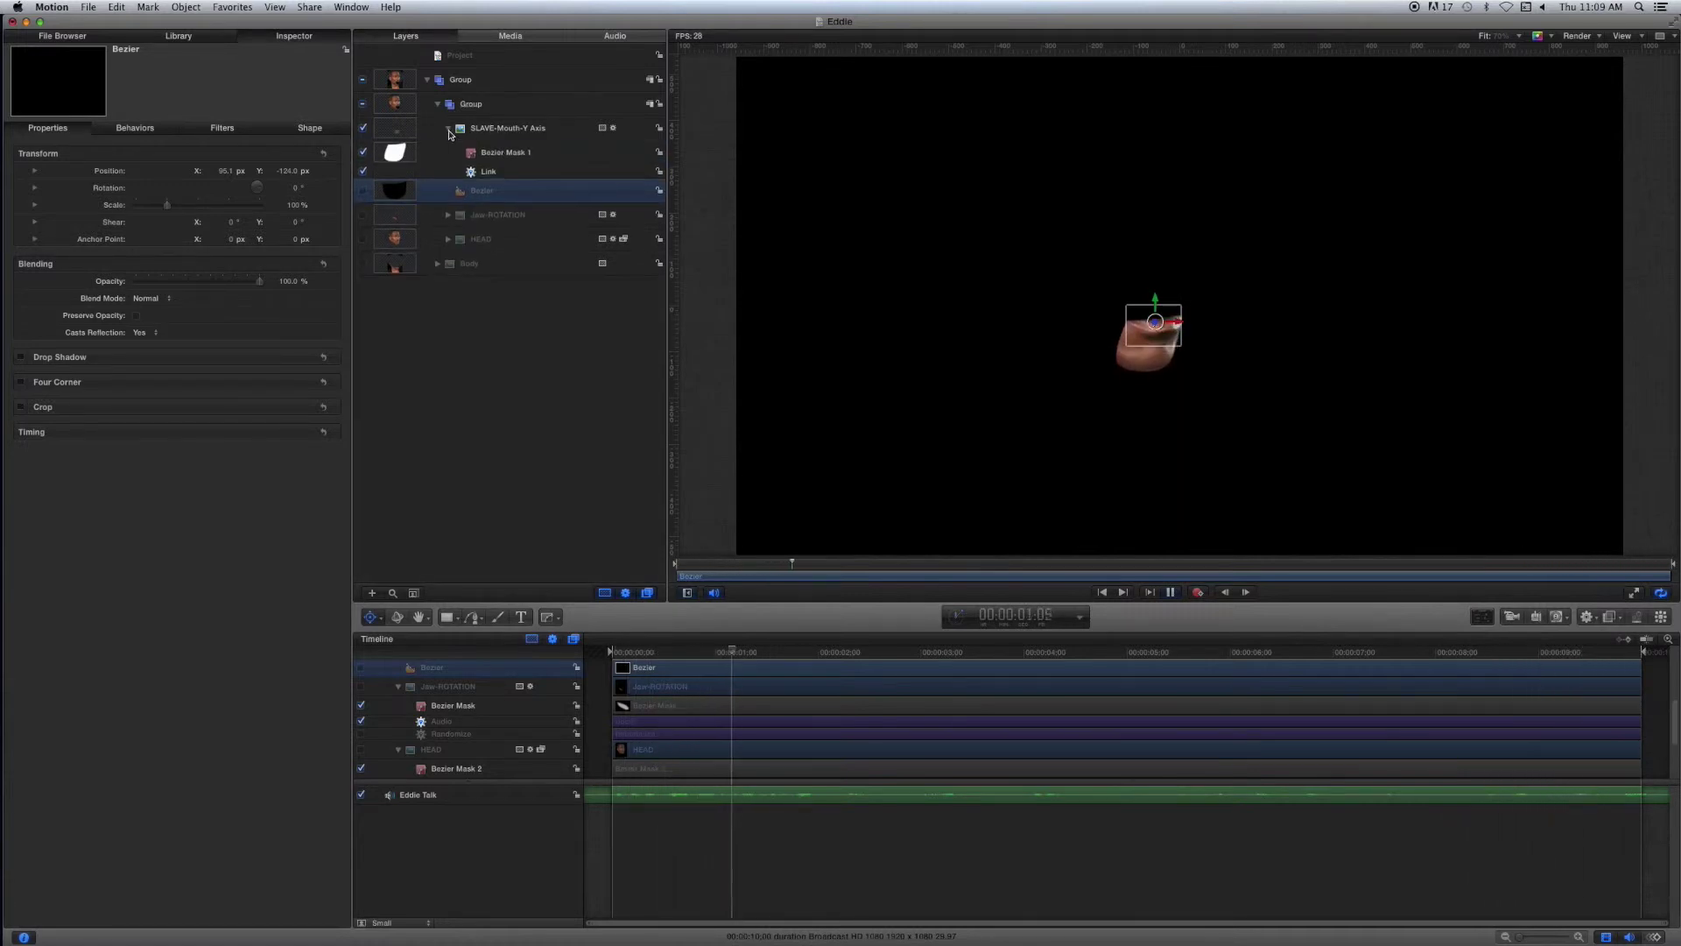
pyautogui.click(489, 171)
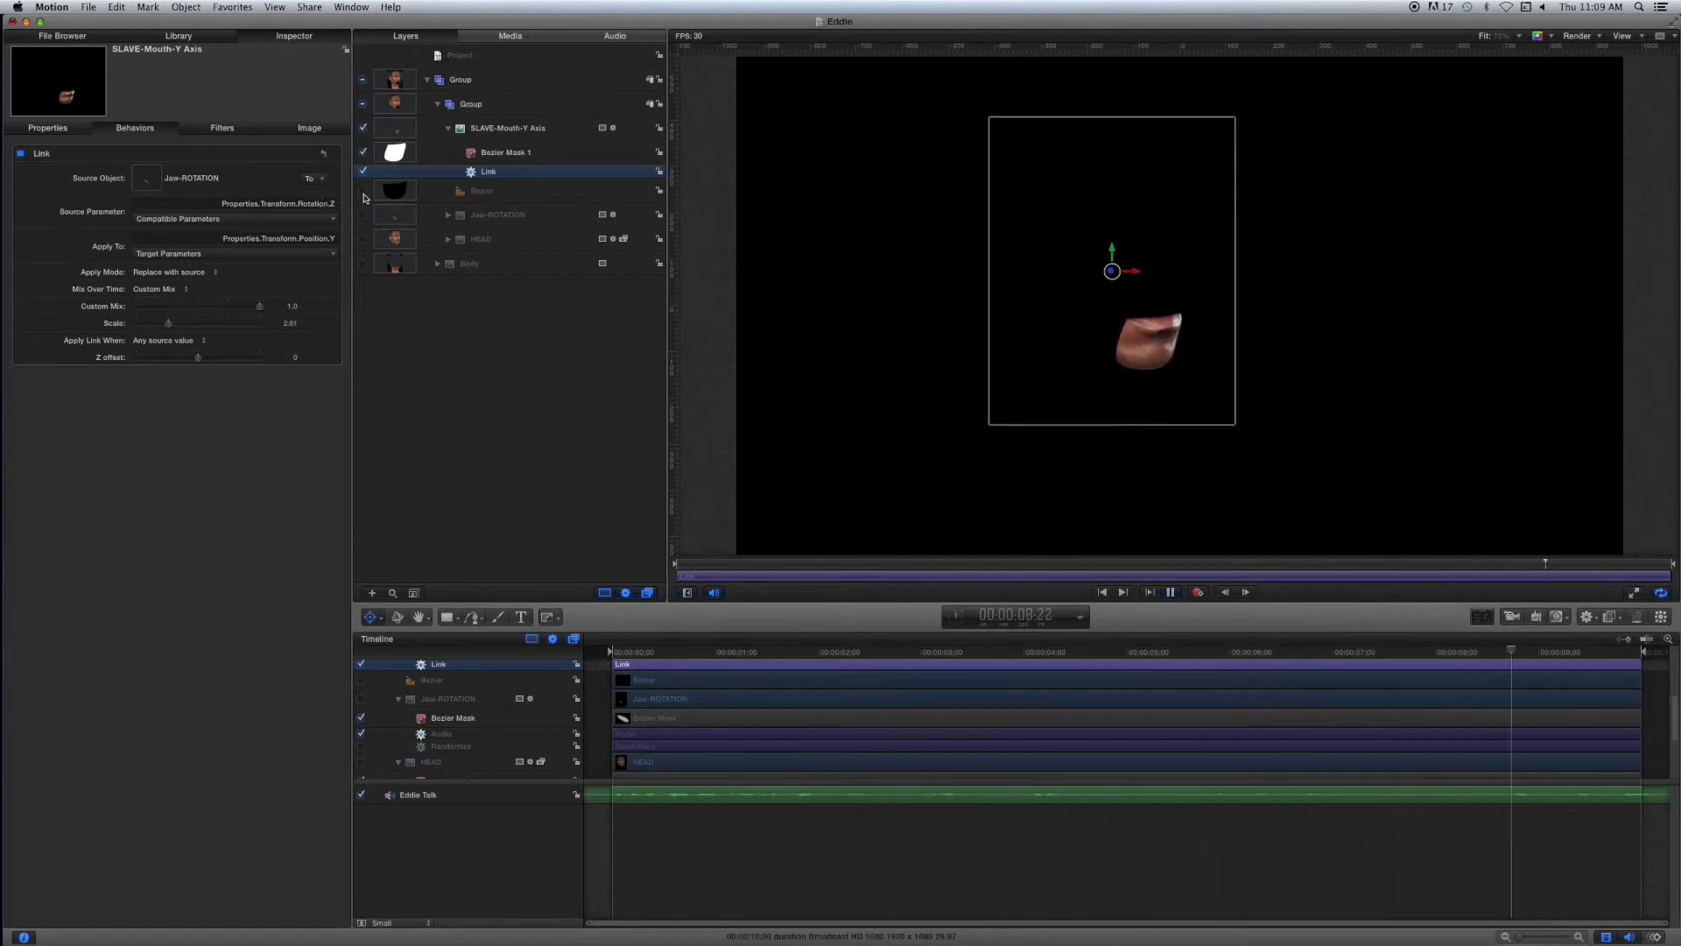
pyautogui.click(363, 190)
pyautogui.click(362, 214)
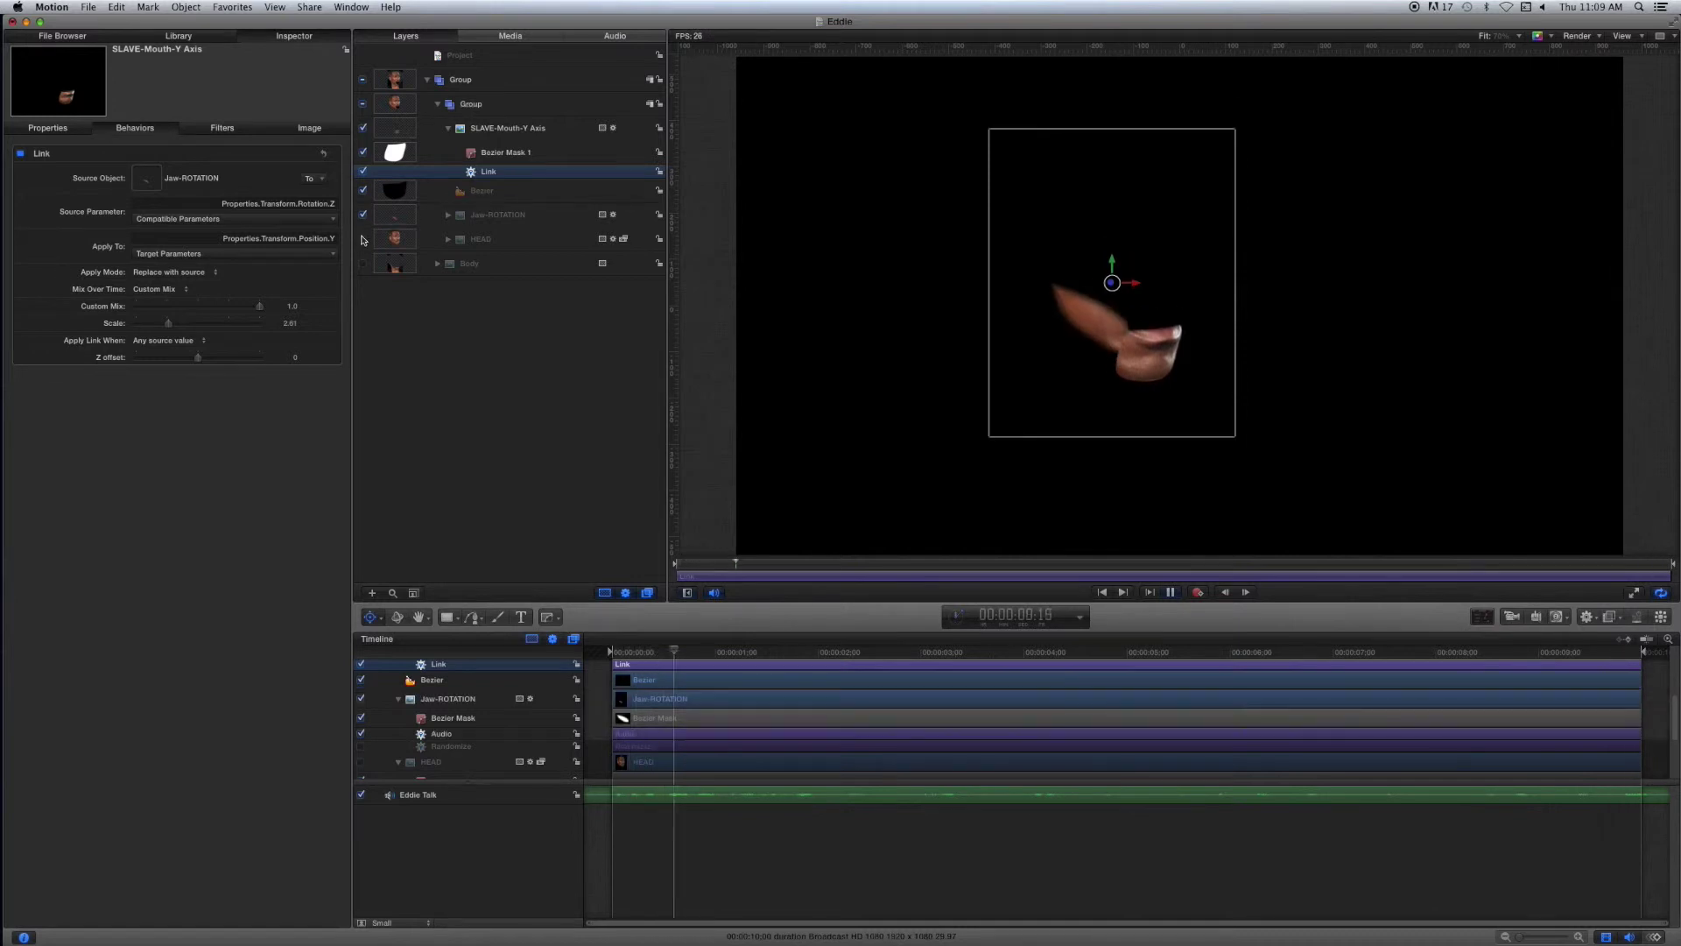
pyautogui.click(363, 238)
pyautogui.click(363, 263)
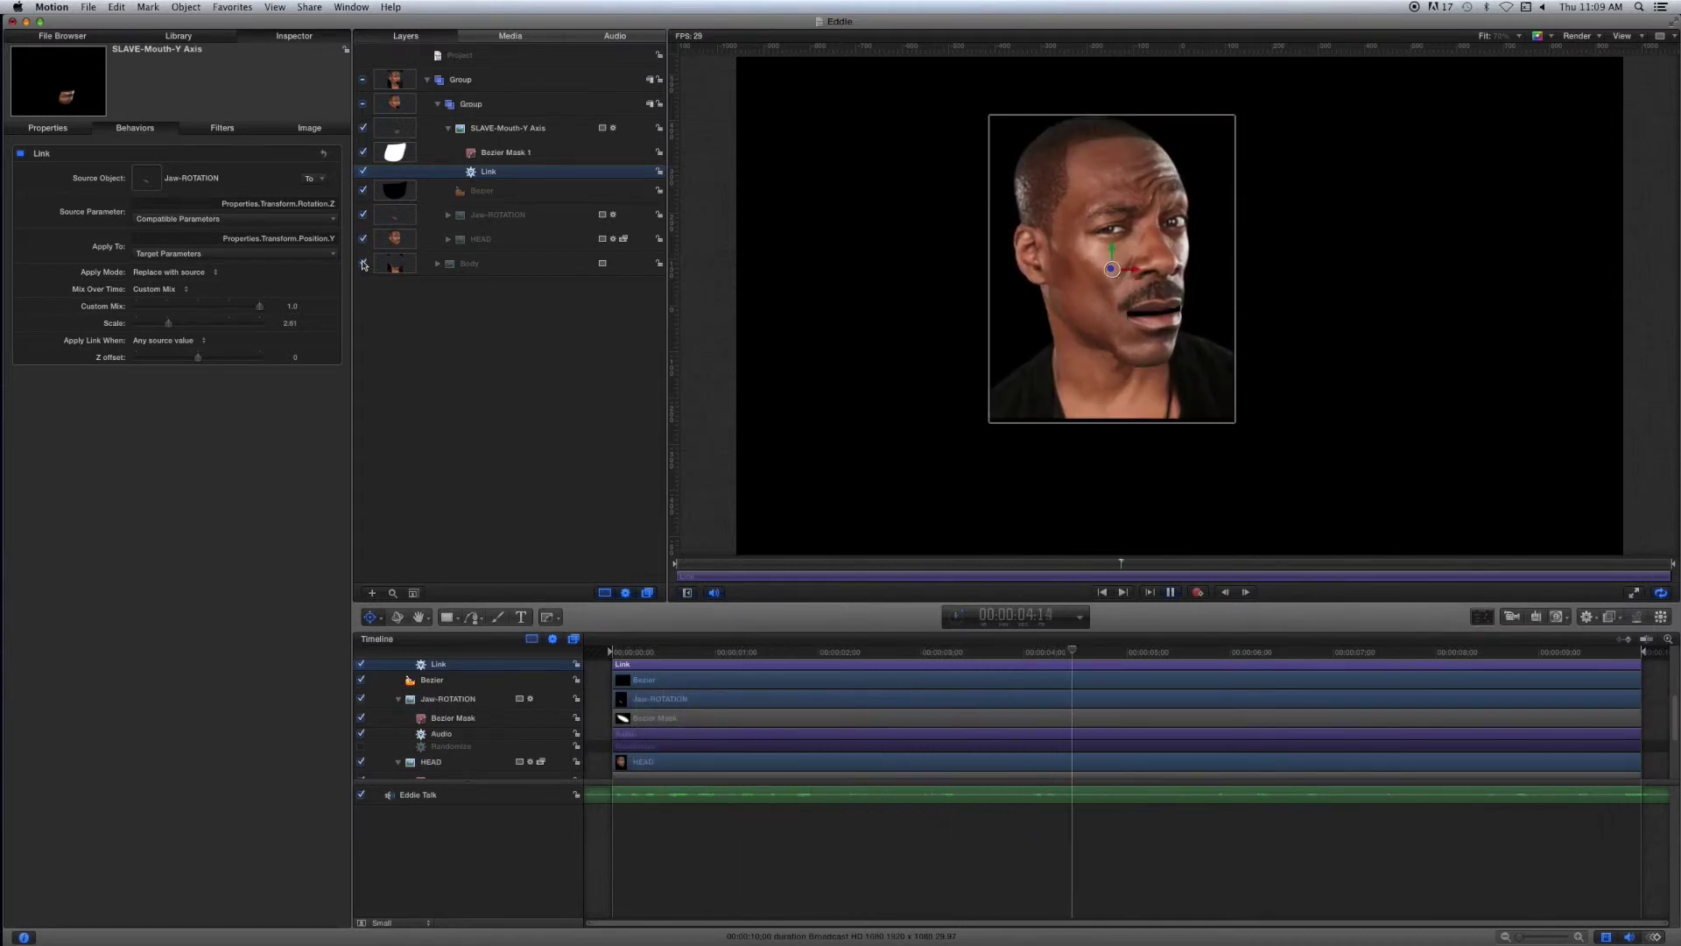
# Select Body, collapse SLAVE-Mouth-Y Axis, lower the Mac volume slightly, then select HEAD
pyautogui.click(493, 264)
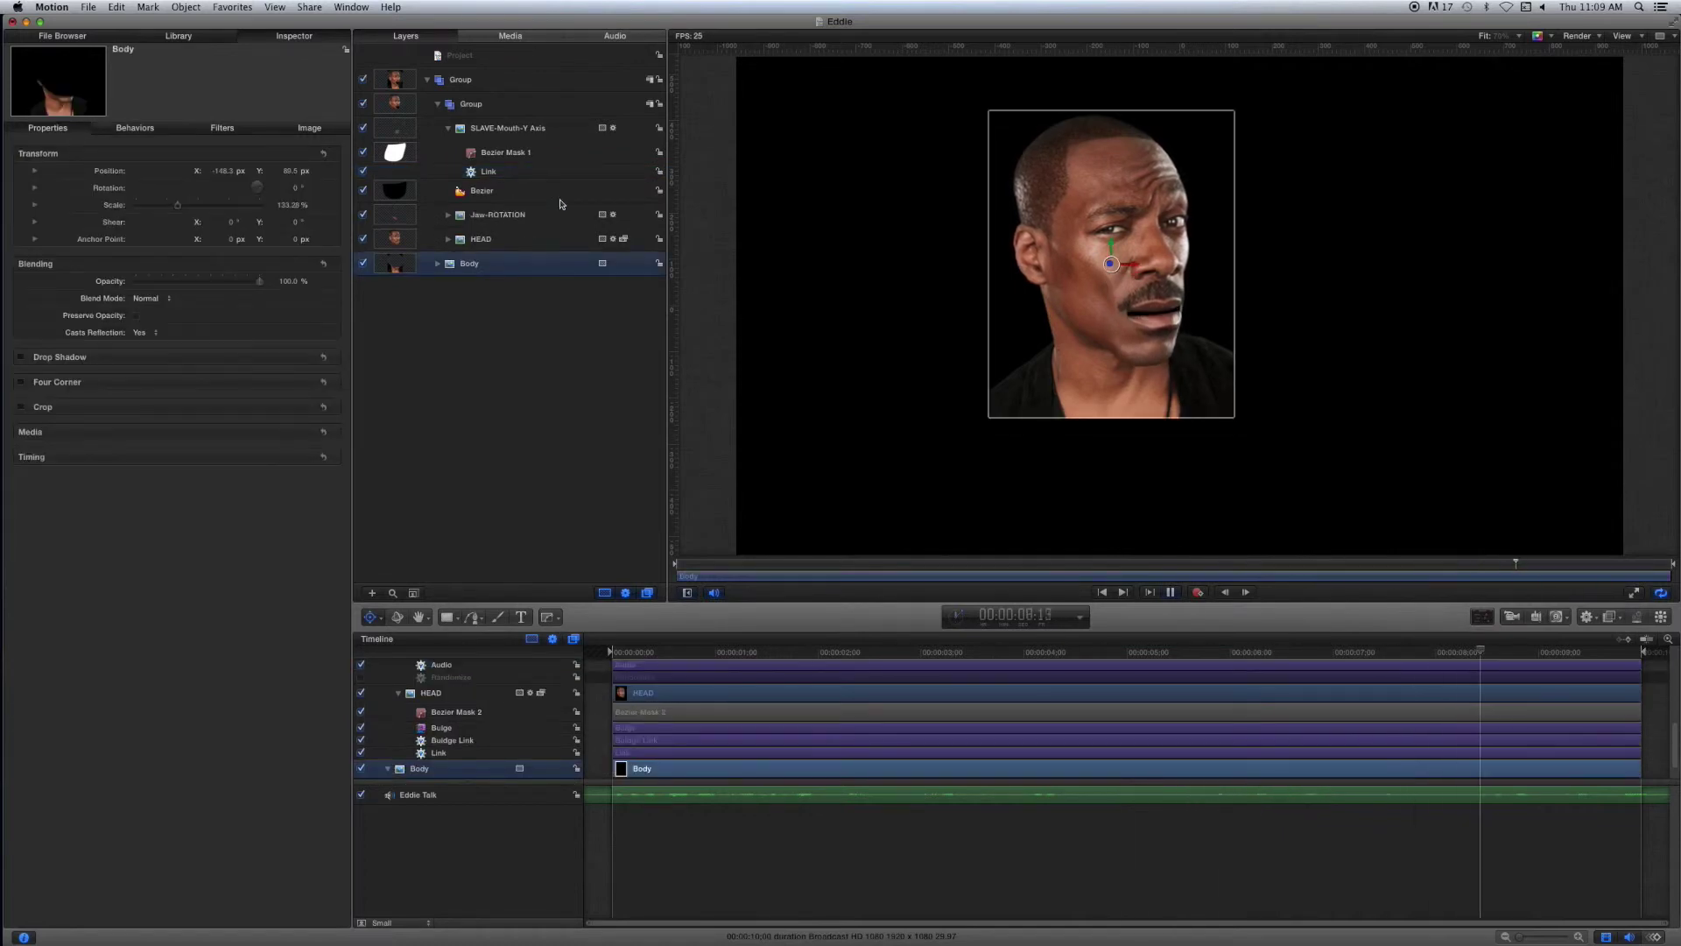
pyautogui.click(450, 129)
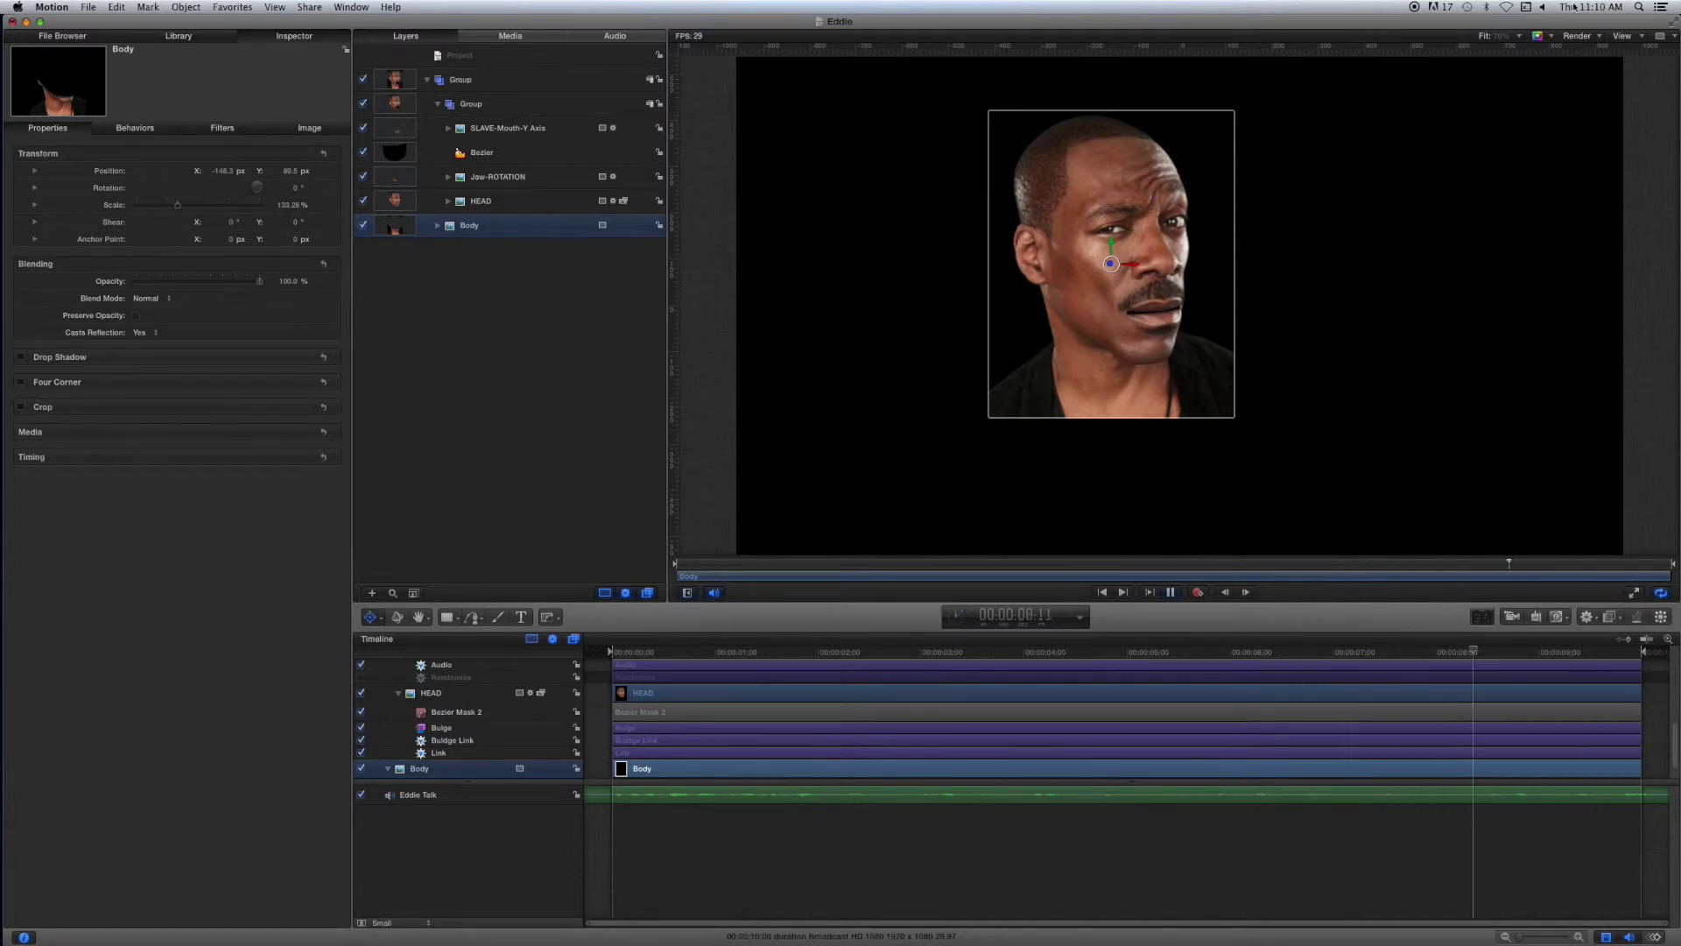
pyautogui.click(1545, 7)
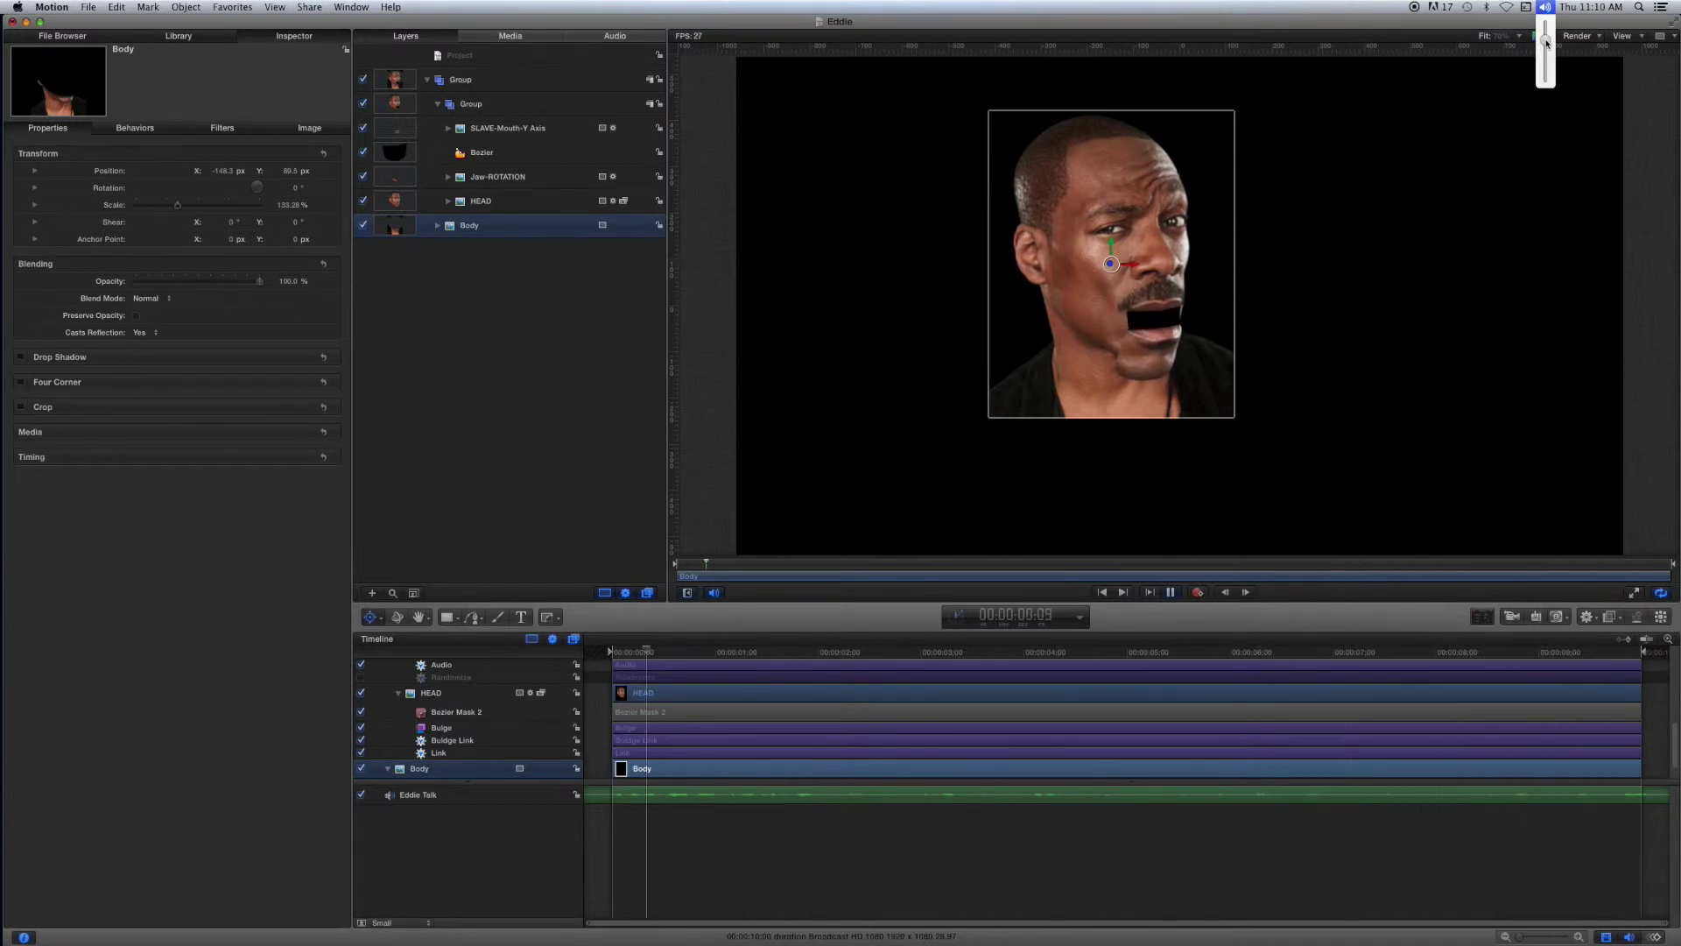
pyautogui.moveTo(1547, 41); pyautogui.dragTo(1547, 48)
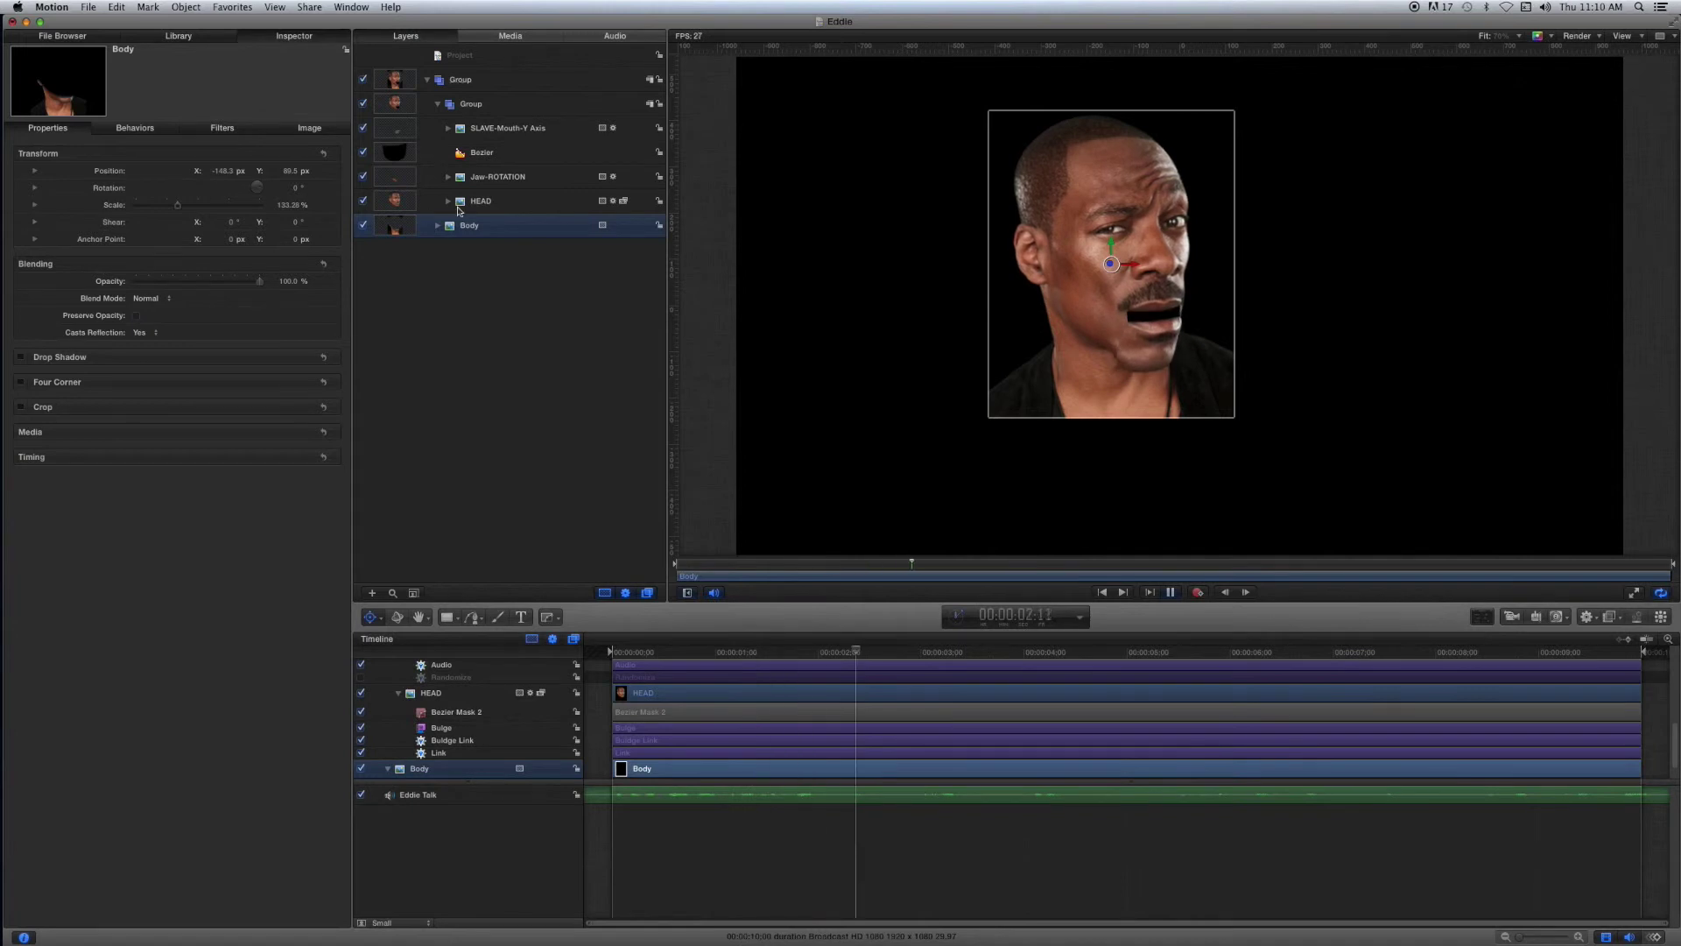
pyautogui.click(488, 201)
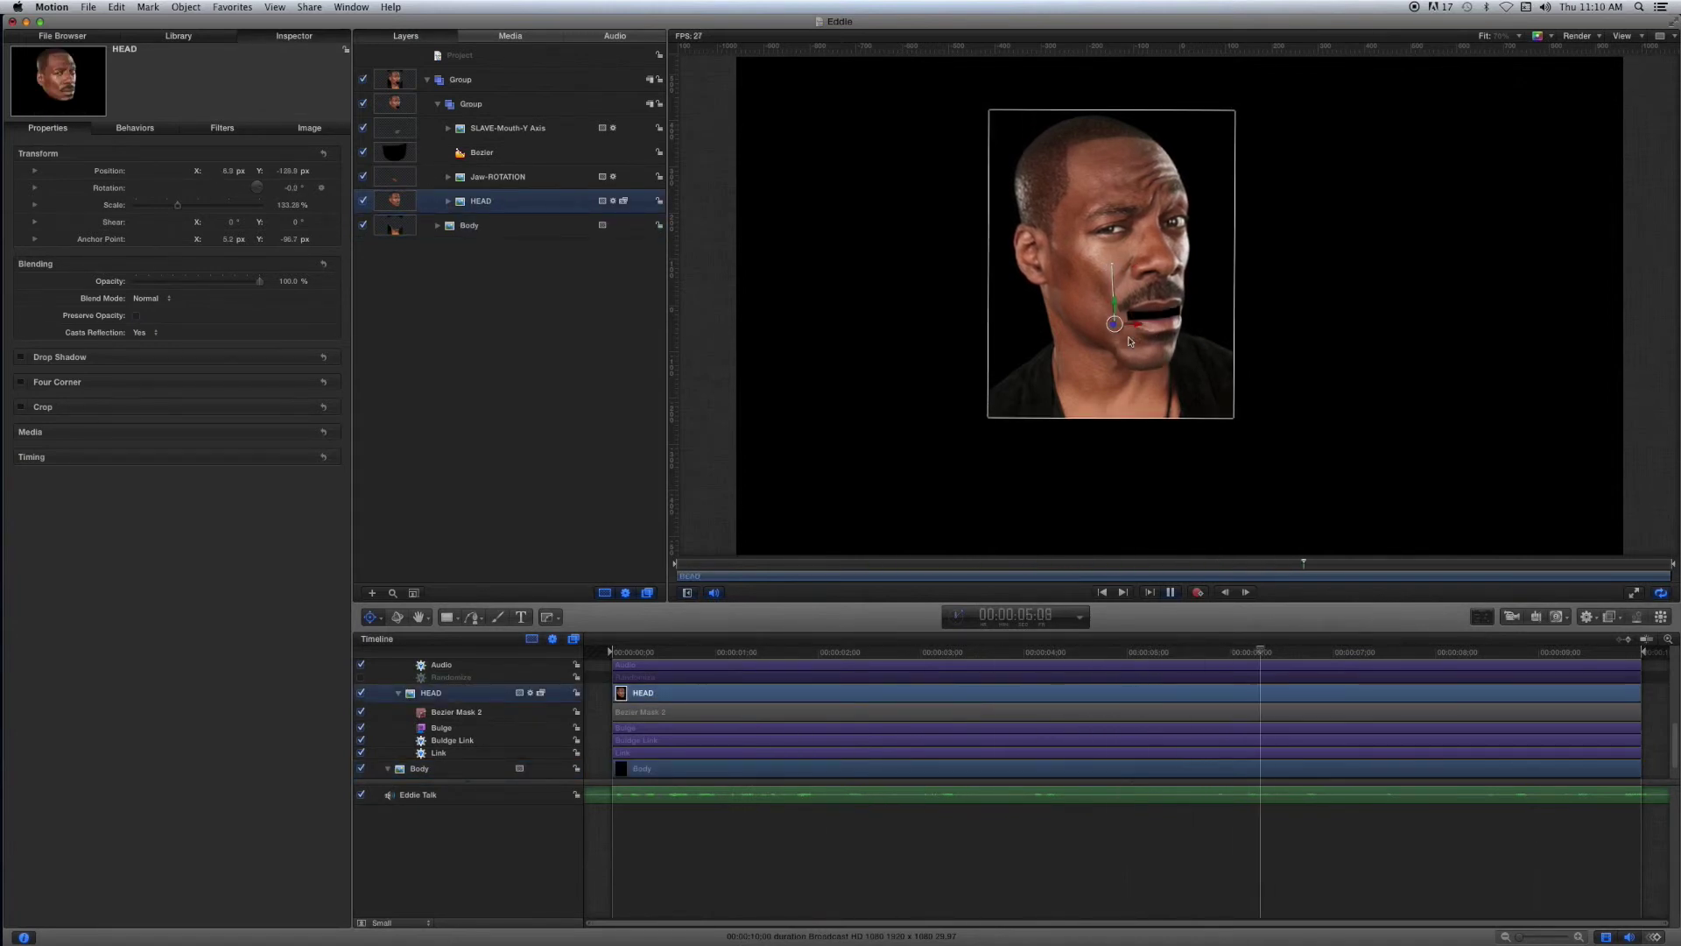
# Set the Jaw-ROTATION Audio behavior's Scale to 0.07, then drag it down to 0.05
pyautogui.click(448, 179)
pyautogui.click(449, 179)
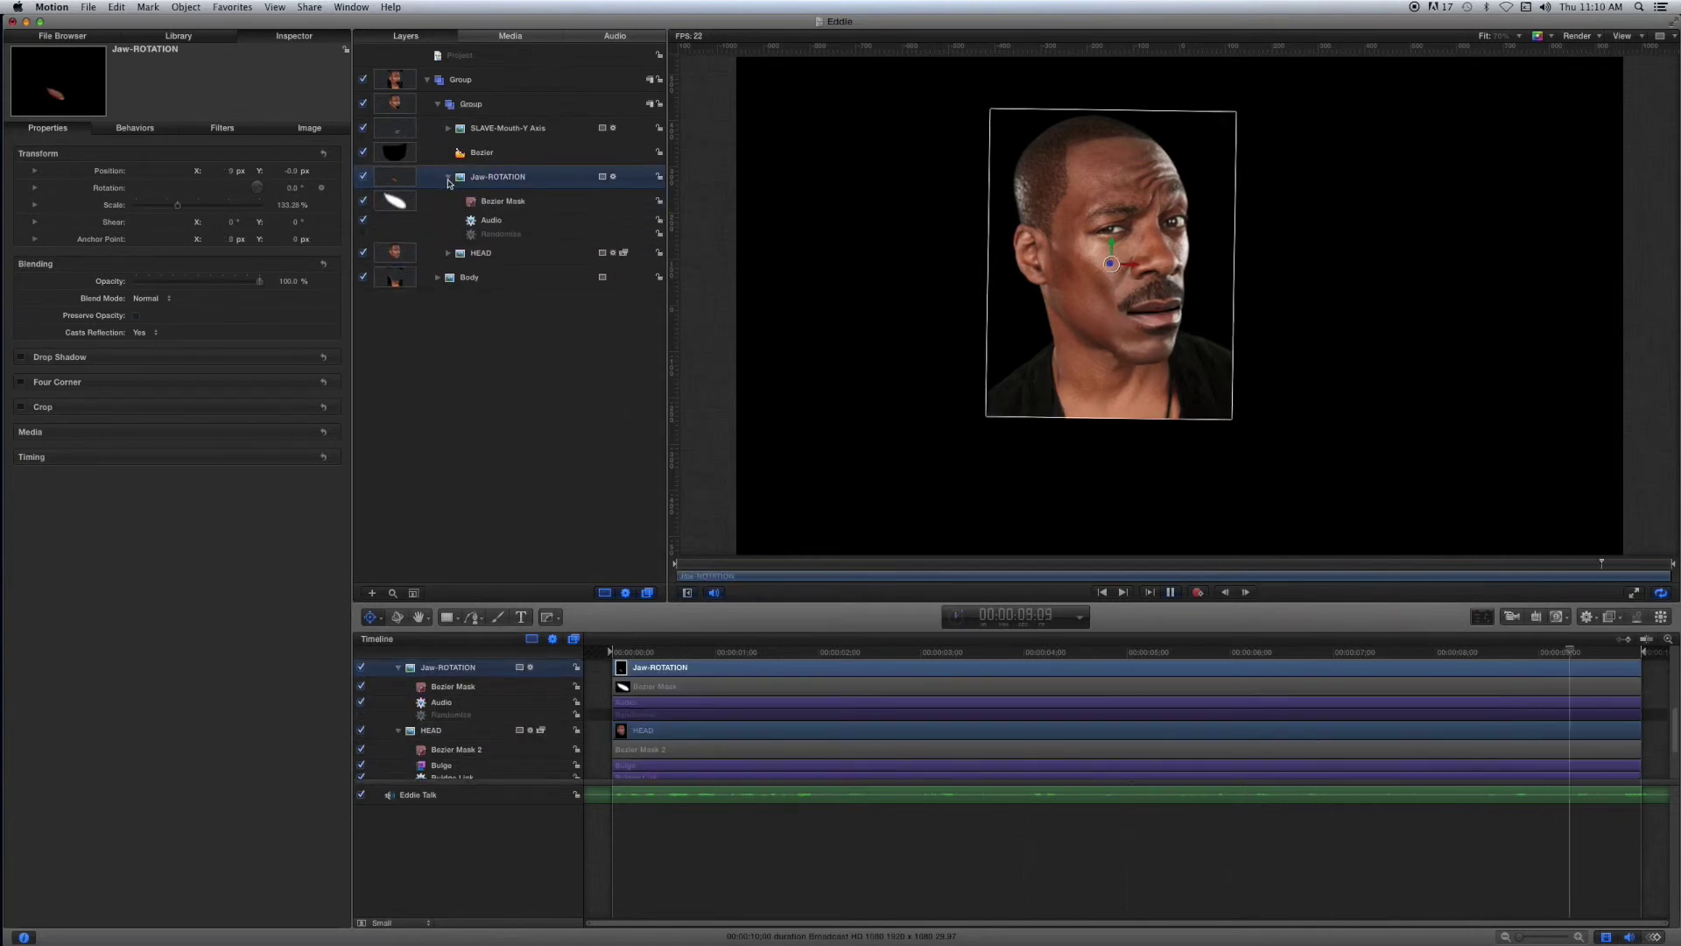
pyautogui.click(490, 220)
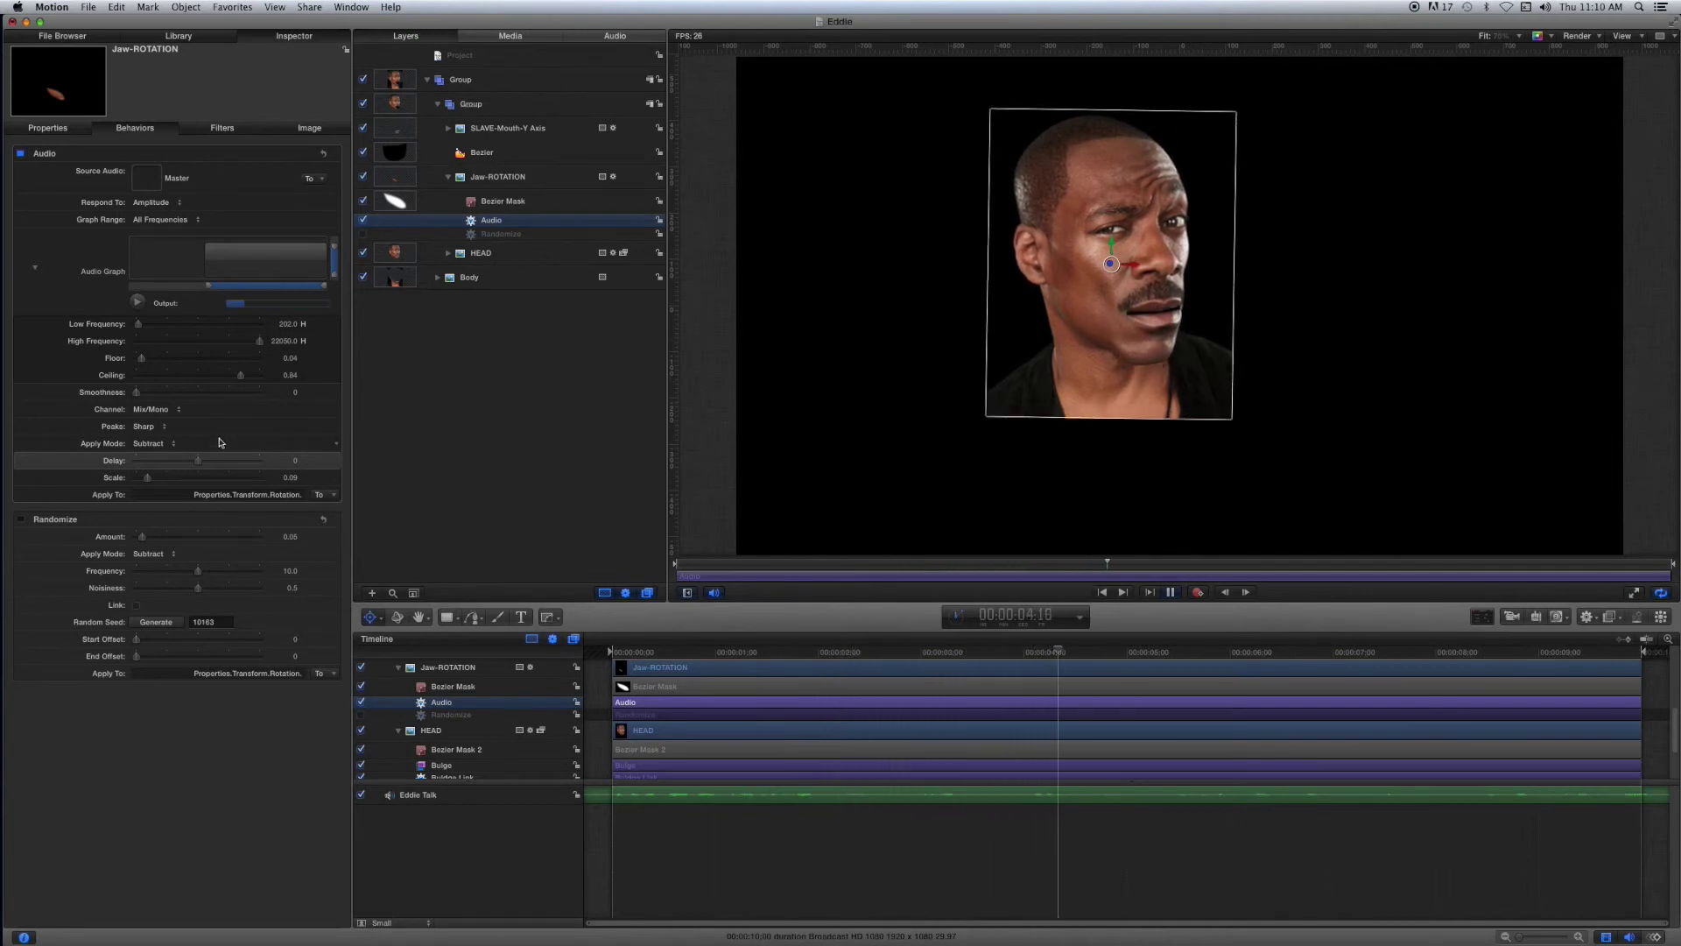
pyautogui.click(291, 479)
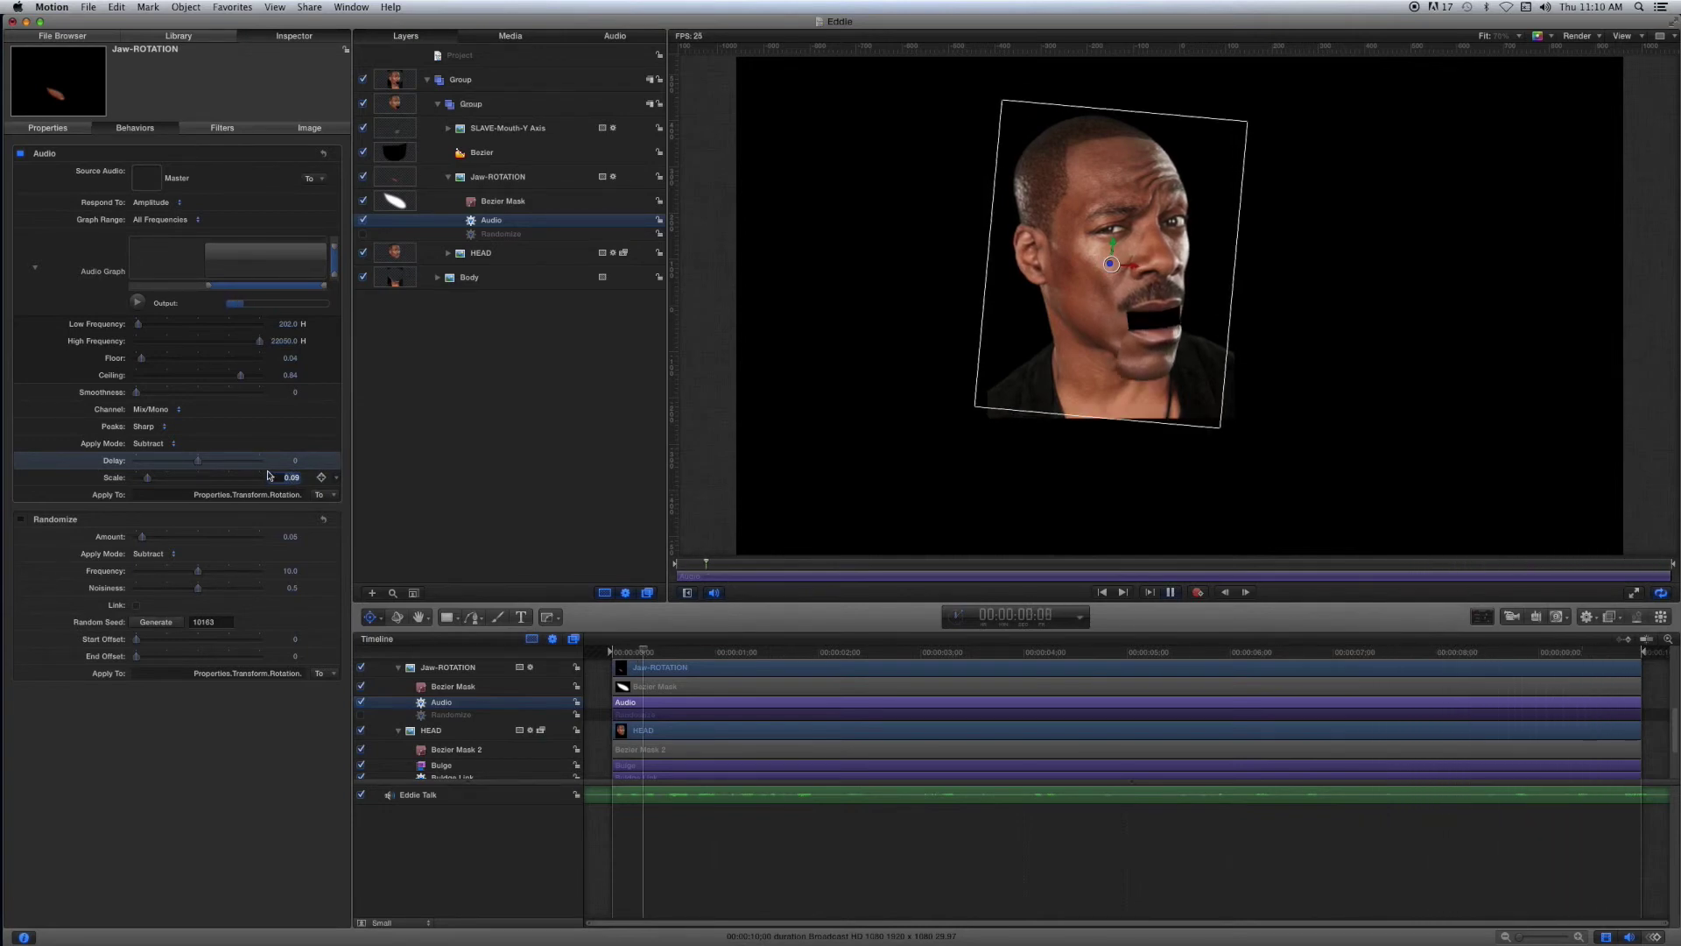
pyautogui.write('0.07')
pyautogui.press('Return')
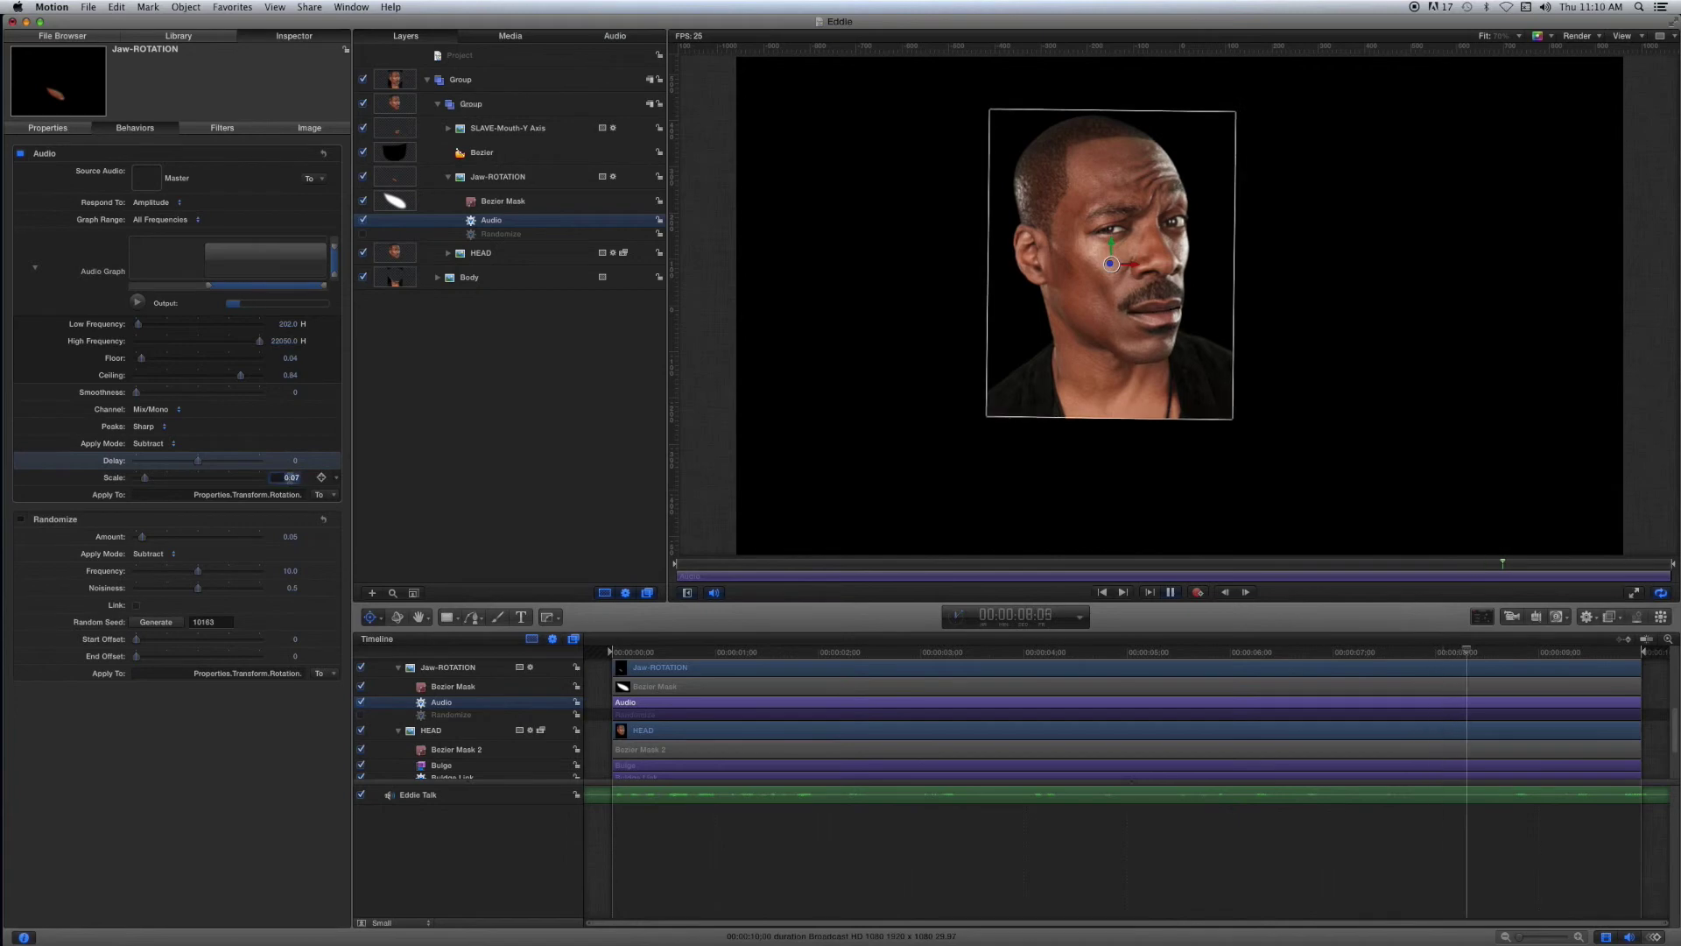
pyautogui.moveTo(289, 478); pyautogui.dragTo(282, 478)
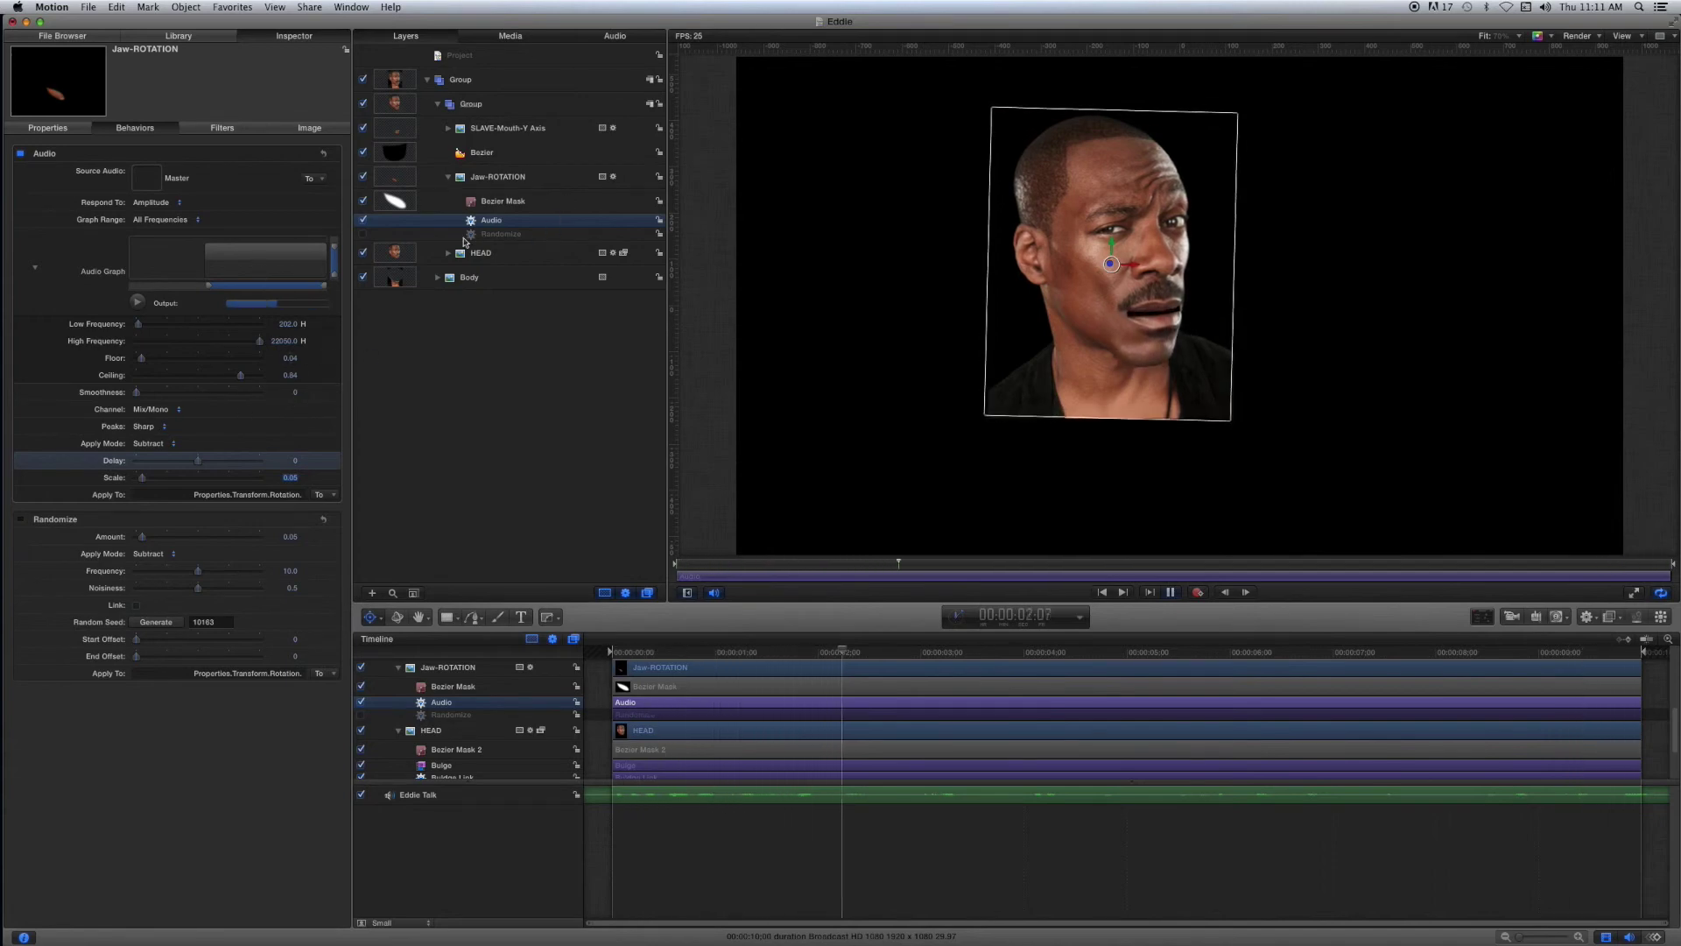
# Collapse Jaw-ROTATION, mute the system sound during playback, then turn the volume back up
pyautogui.click(448, 177)
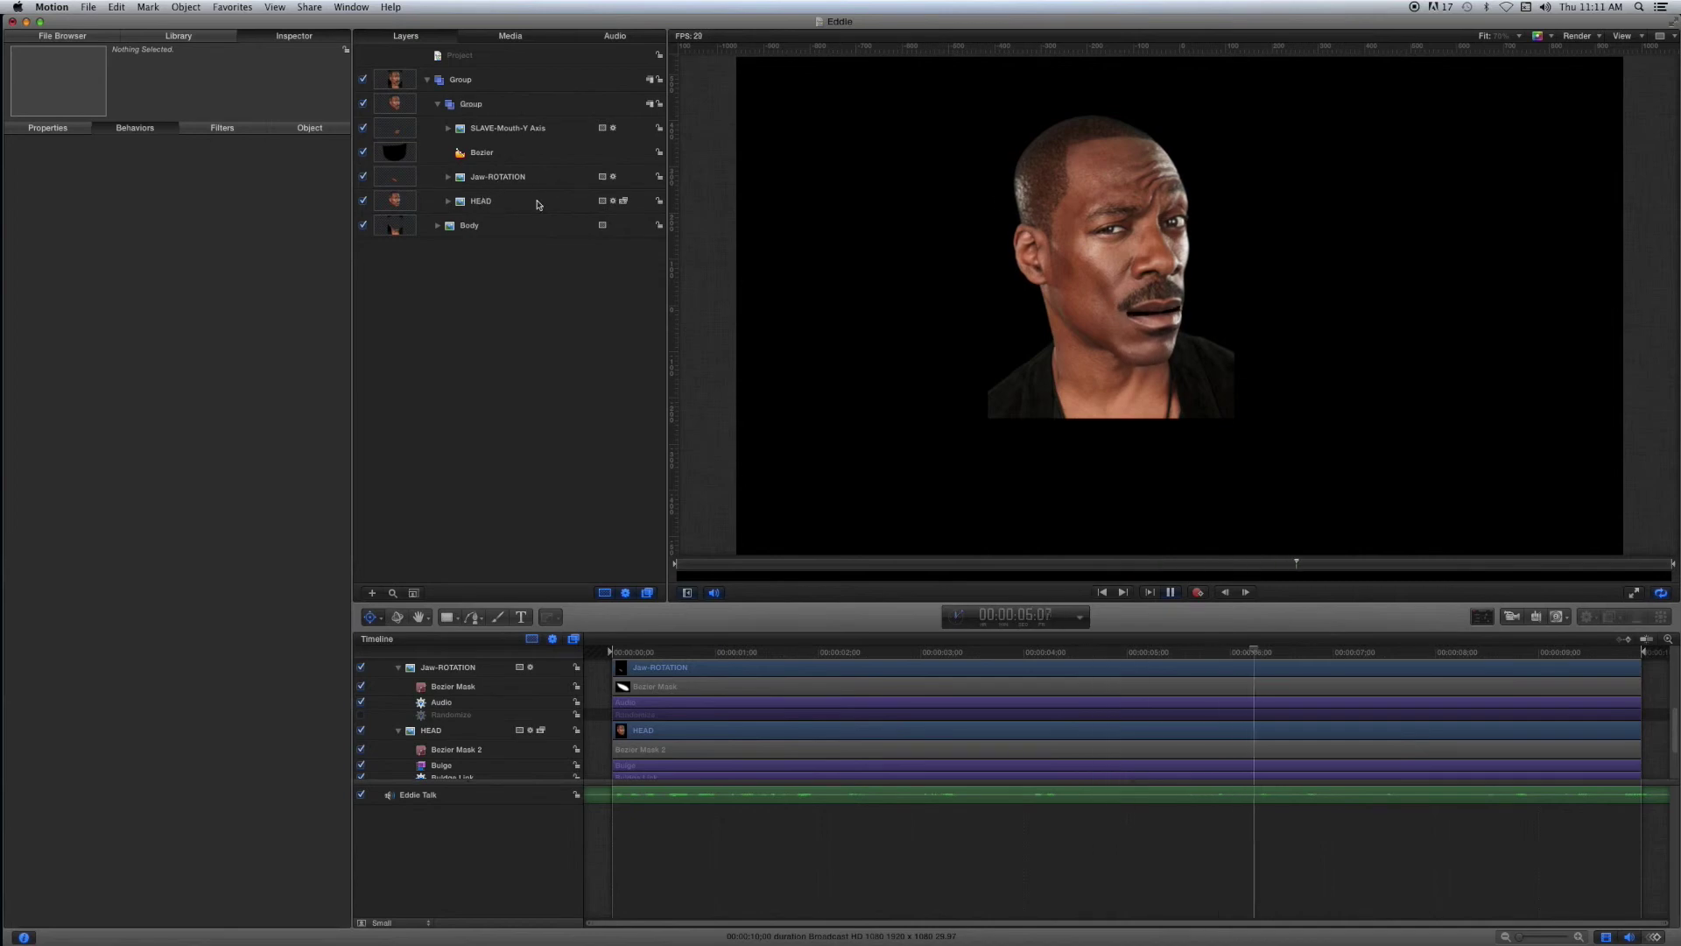
pyautogui.click(1545, 7)
pyautogui.click(1543, 79)
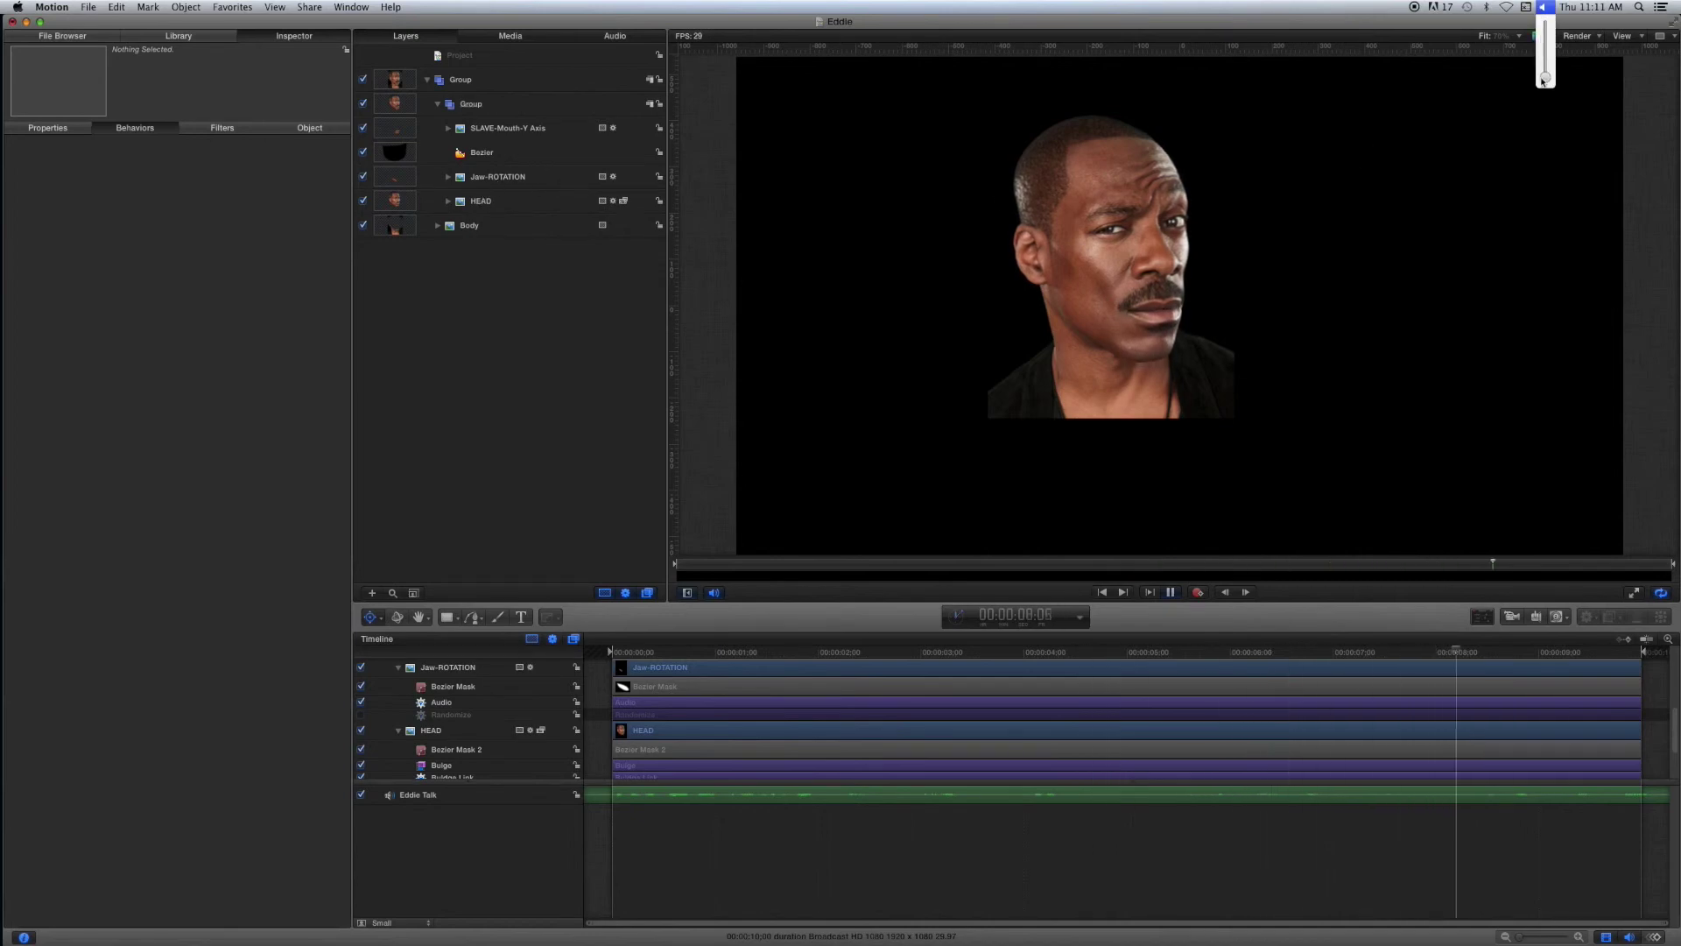
pyautogui.click(1133, 262)
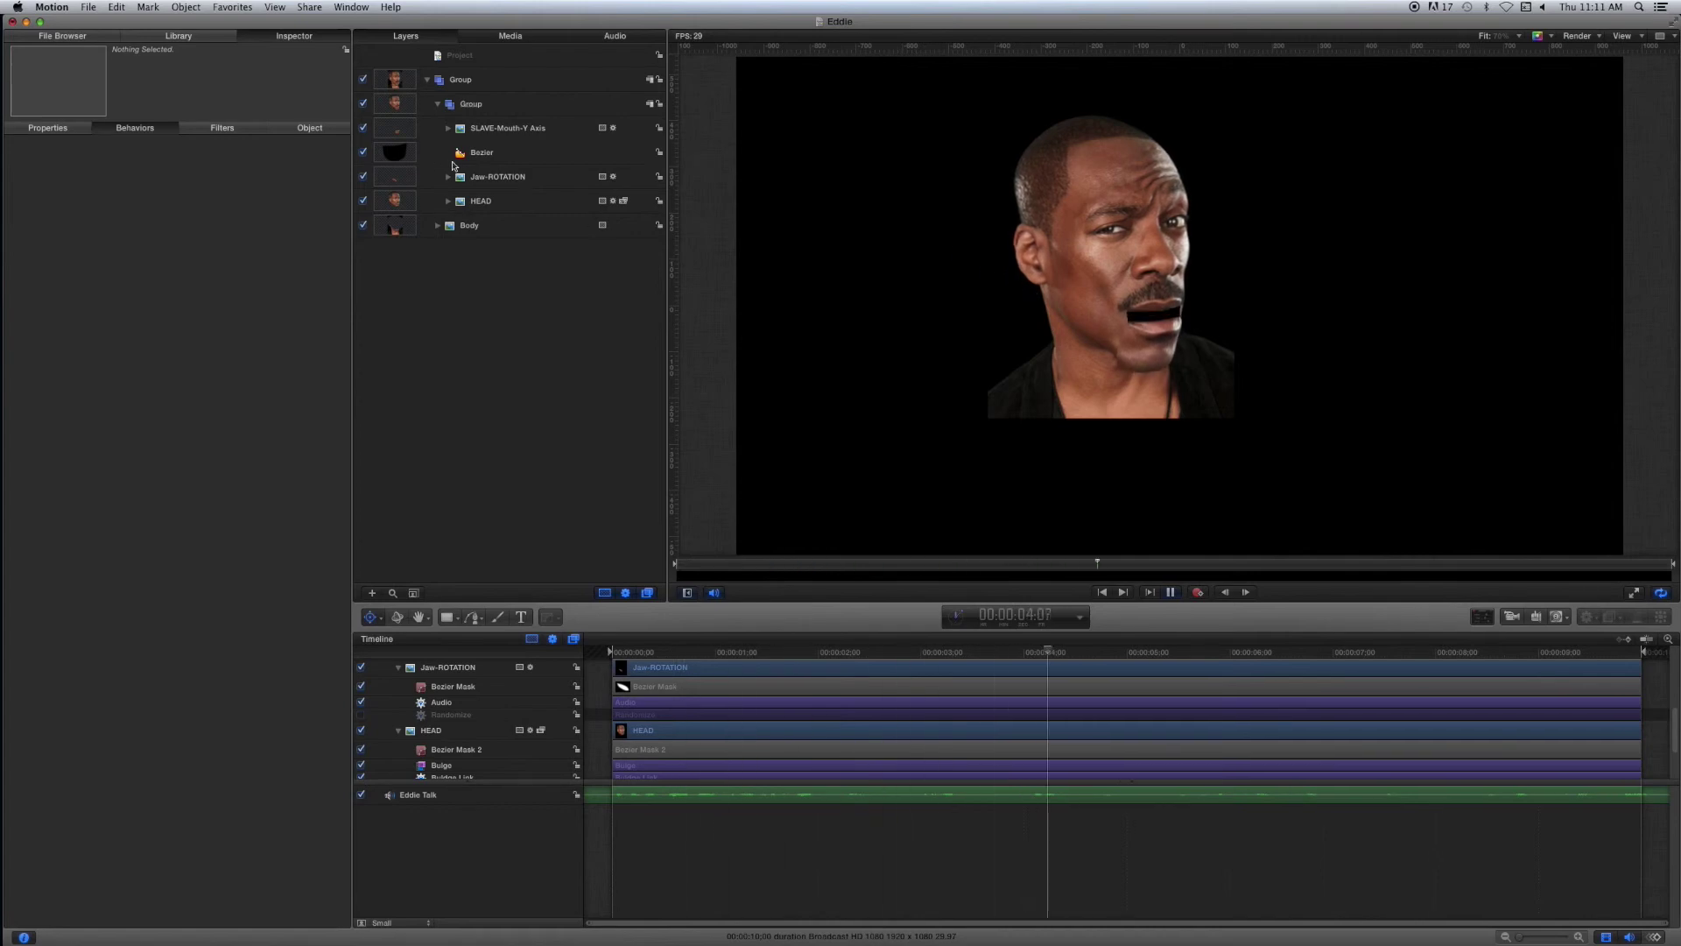
pyautogui.click(1543, 7)
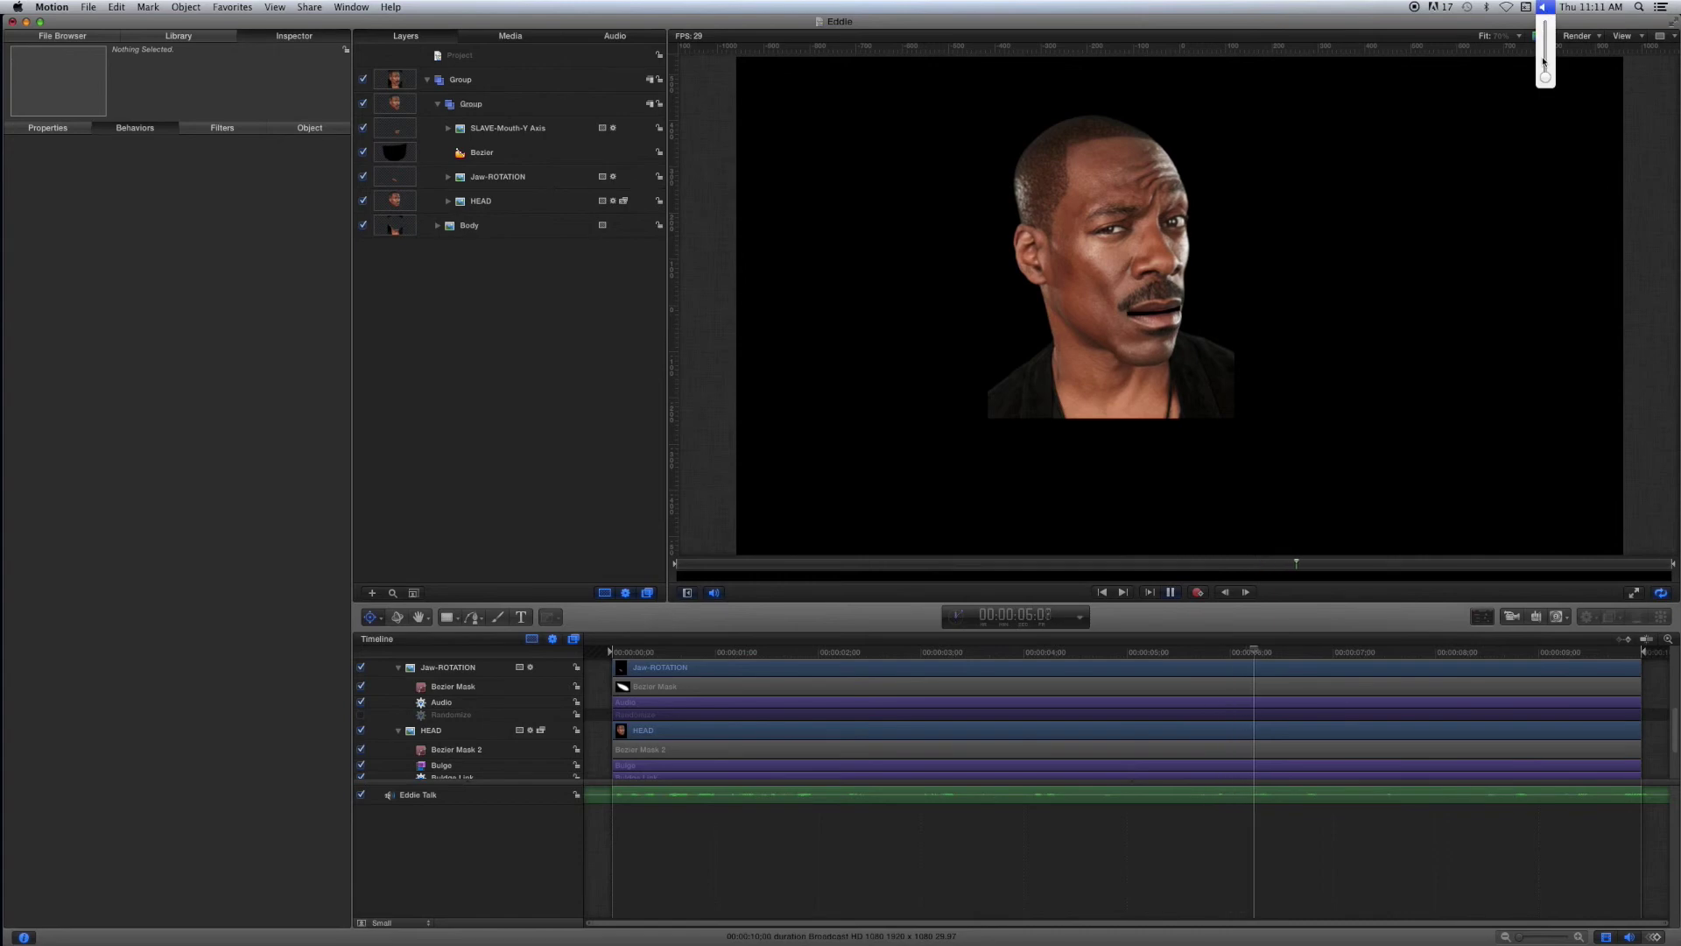
pyautogui.moveTo(1542, 62); pyautogui.dragTo(1546, 40)
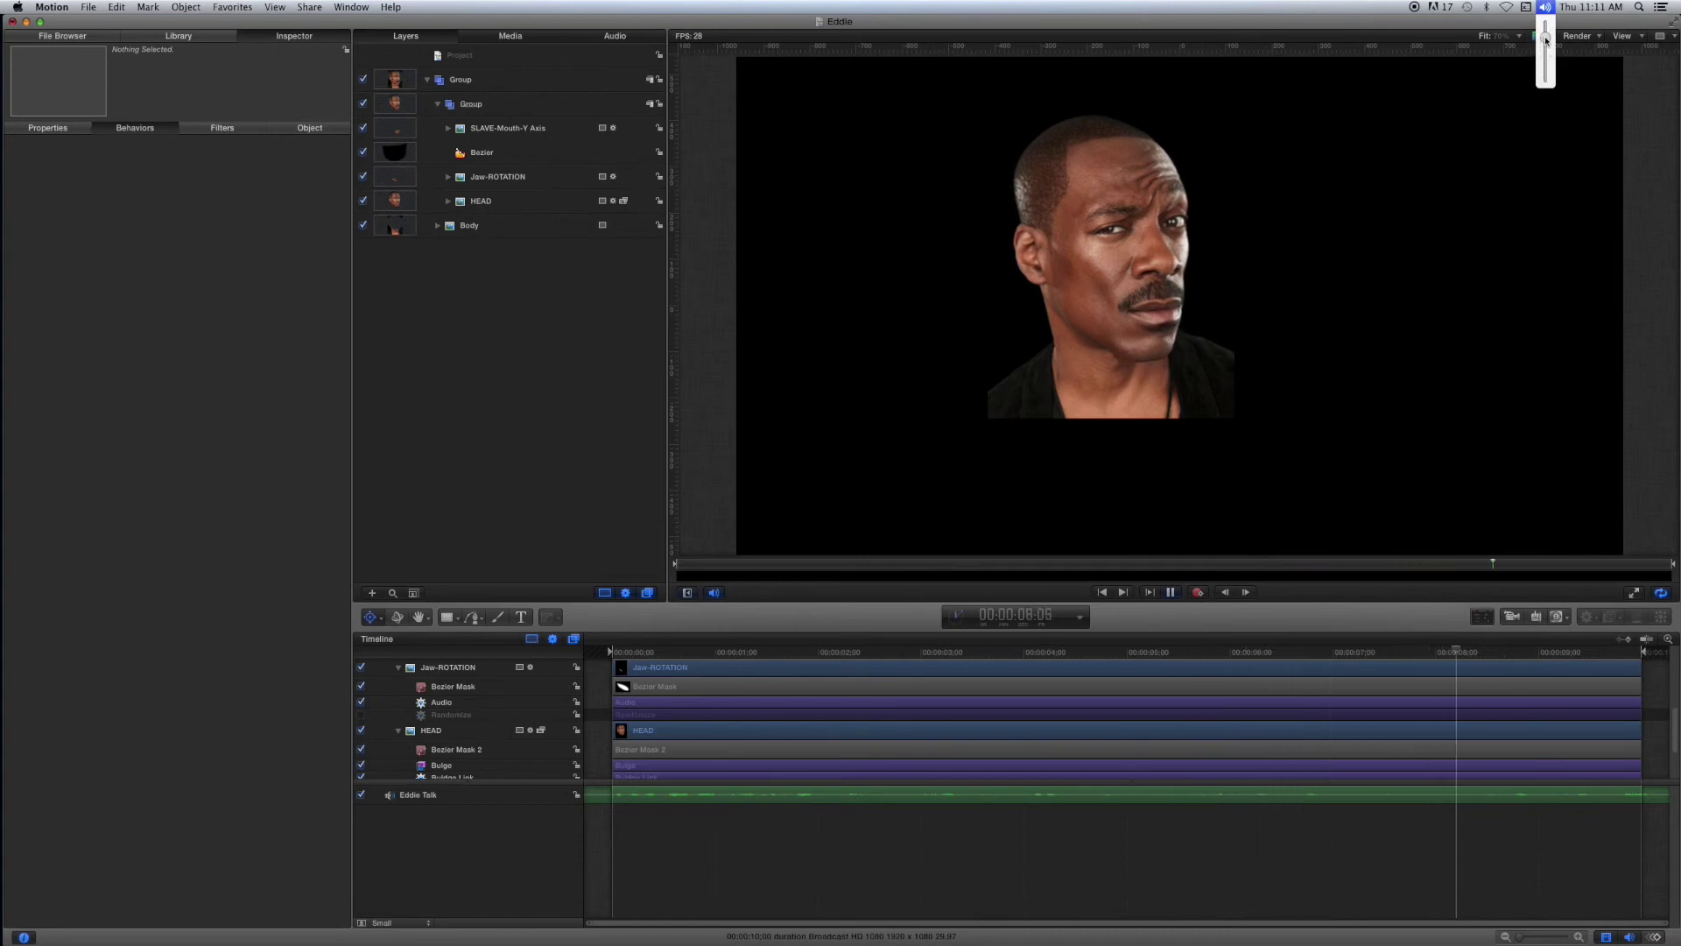
# Slide the Eddie Talk audio clip earlier on its track and return to the timeline start
pyautogui.click(1557, 798)
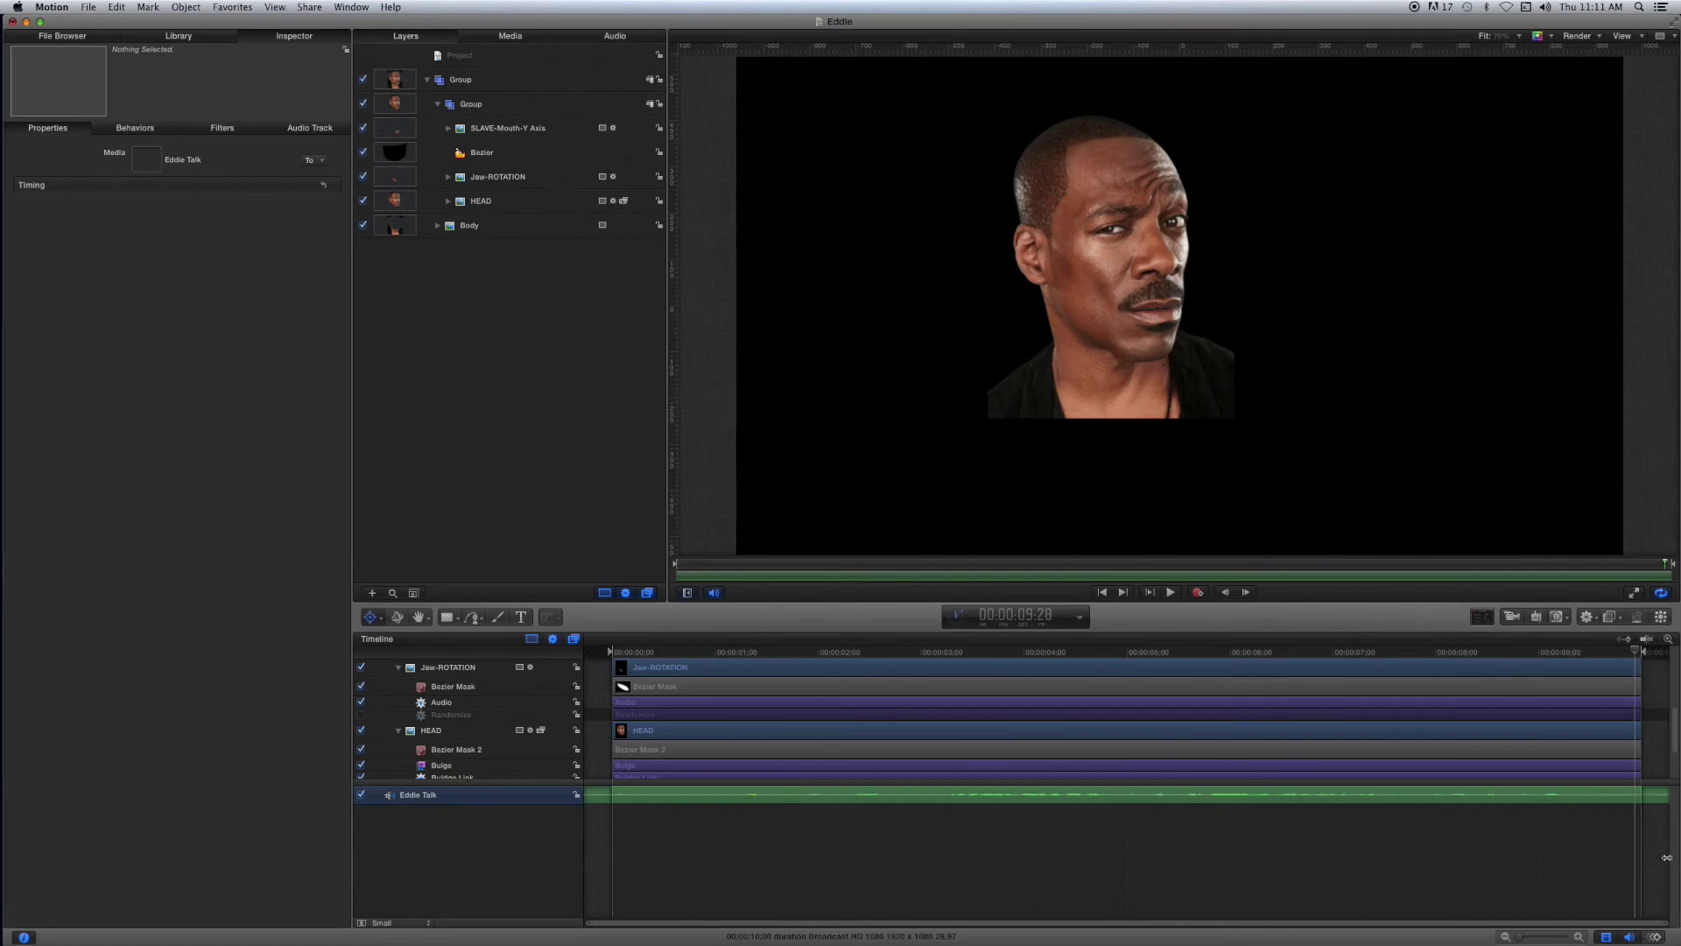
pyautogui.moveTo(1571, 797); pyautogui.dragTo(1241, 783)
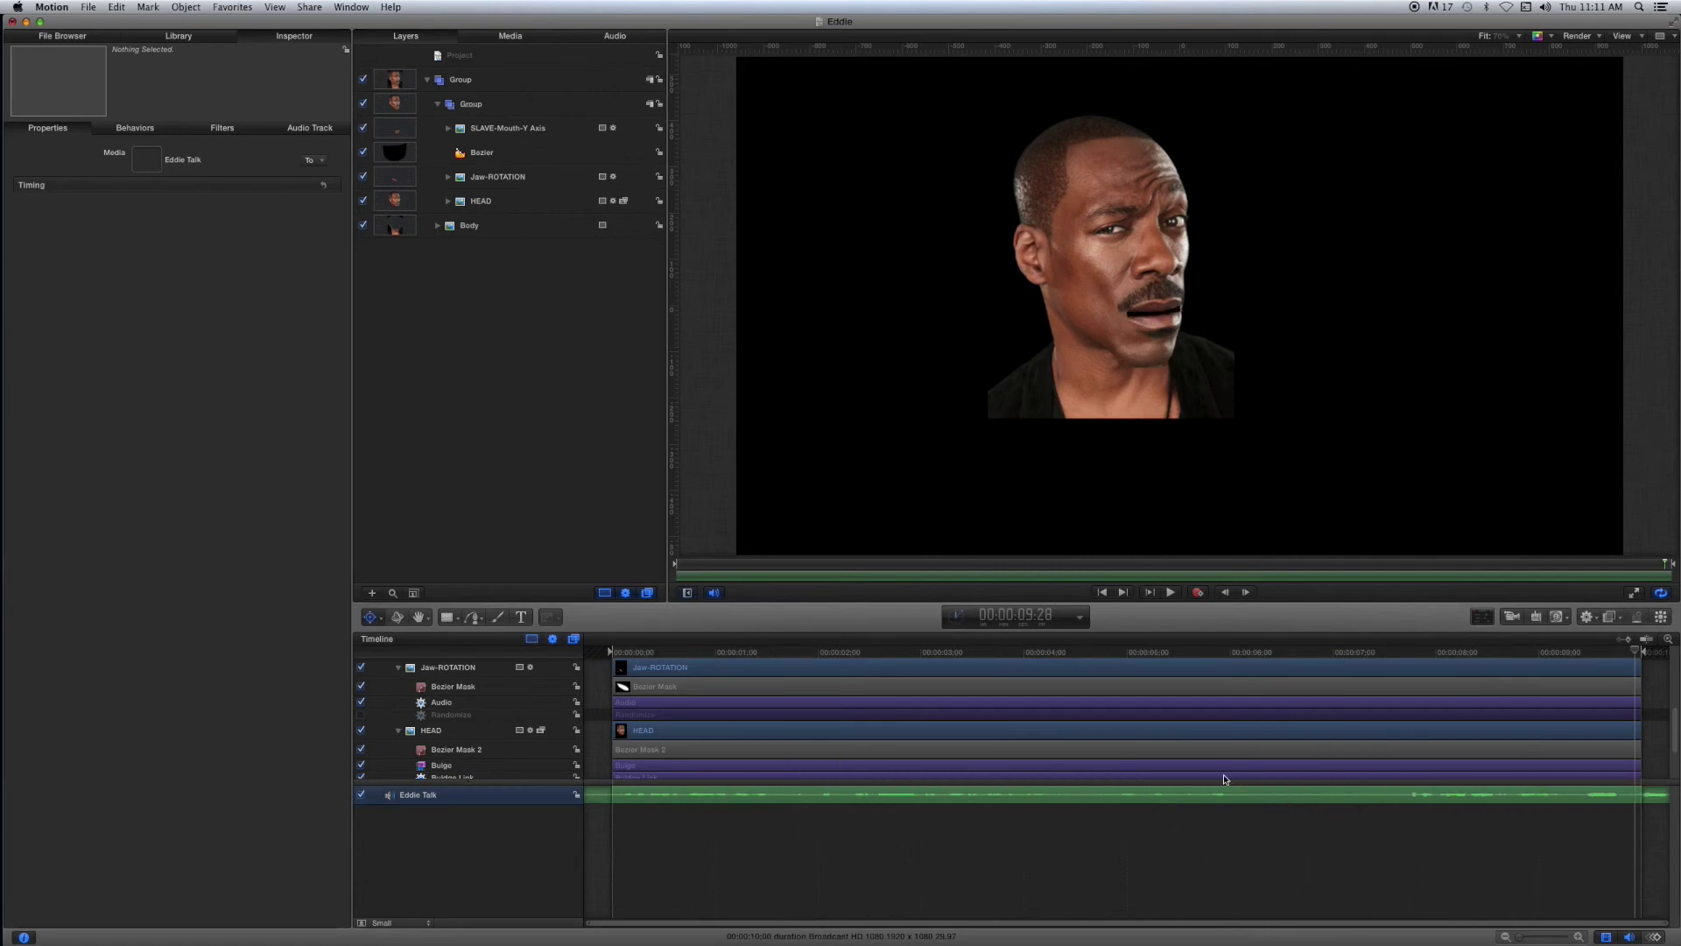
pyautogui.click(614, 652)
# Play back to review the lip sync, then park the playhead at 00:00:06:23 before switching to QuickTime Player
pyautogui.press('space')
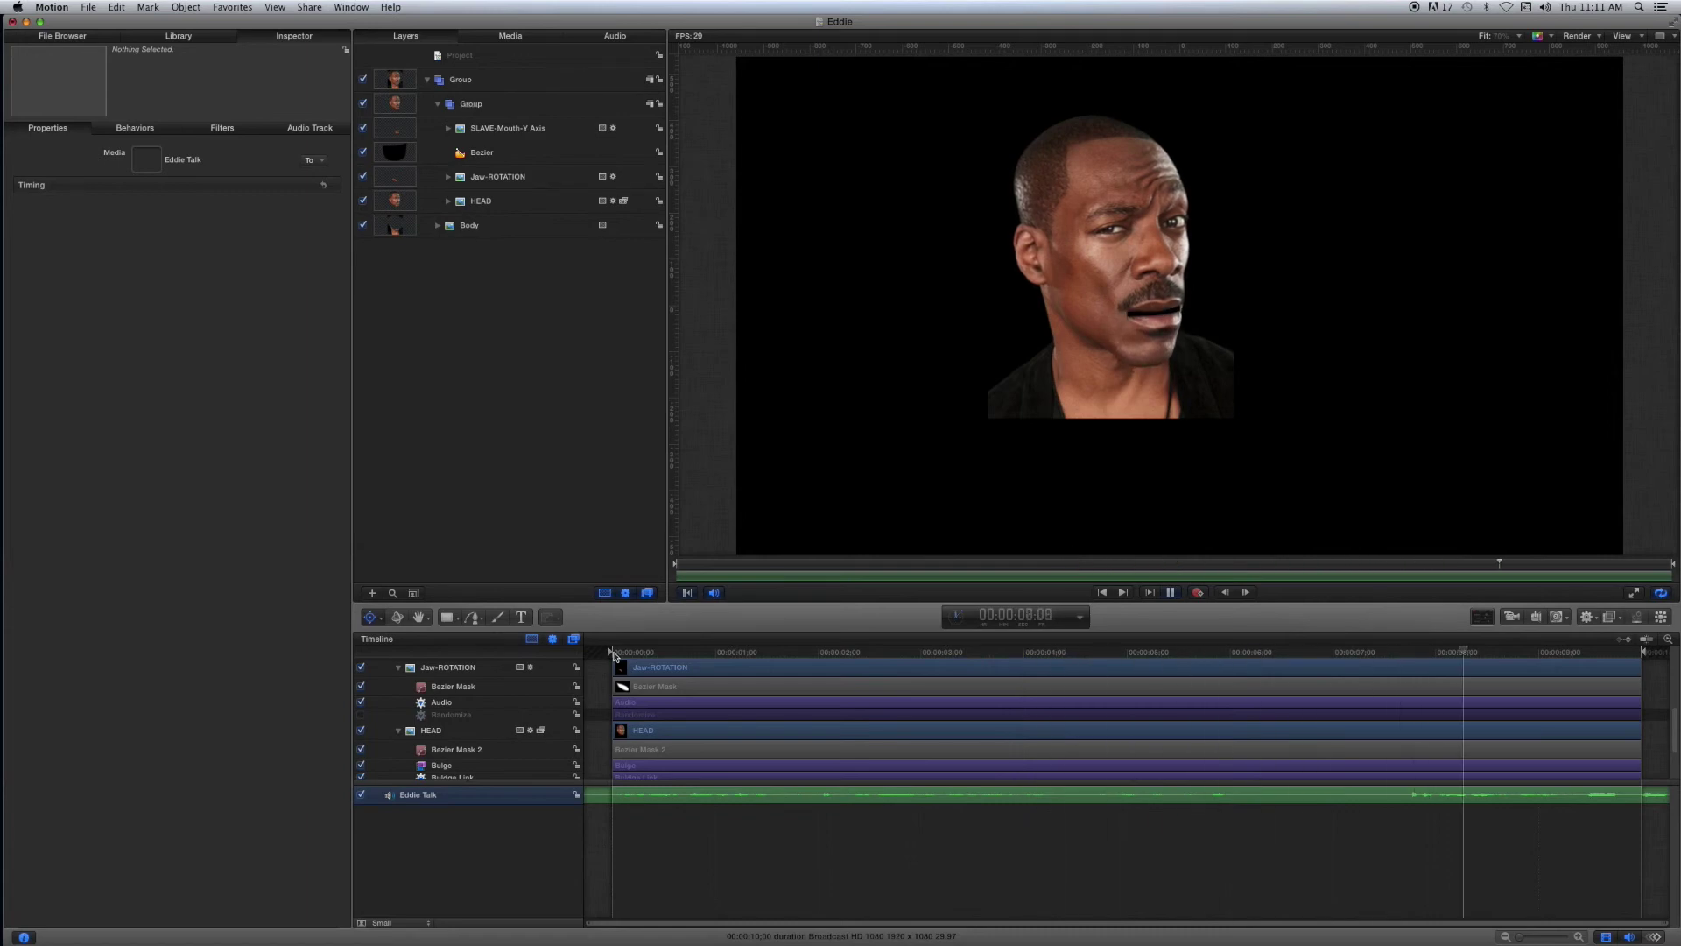
pyautogui.press('space')
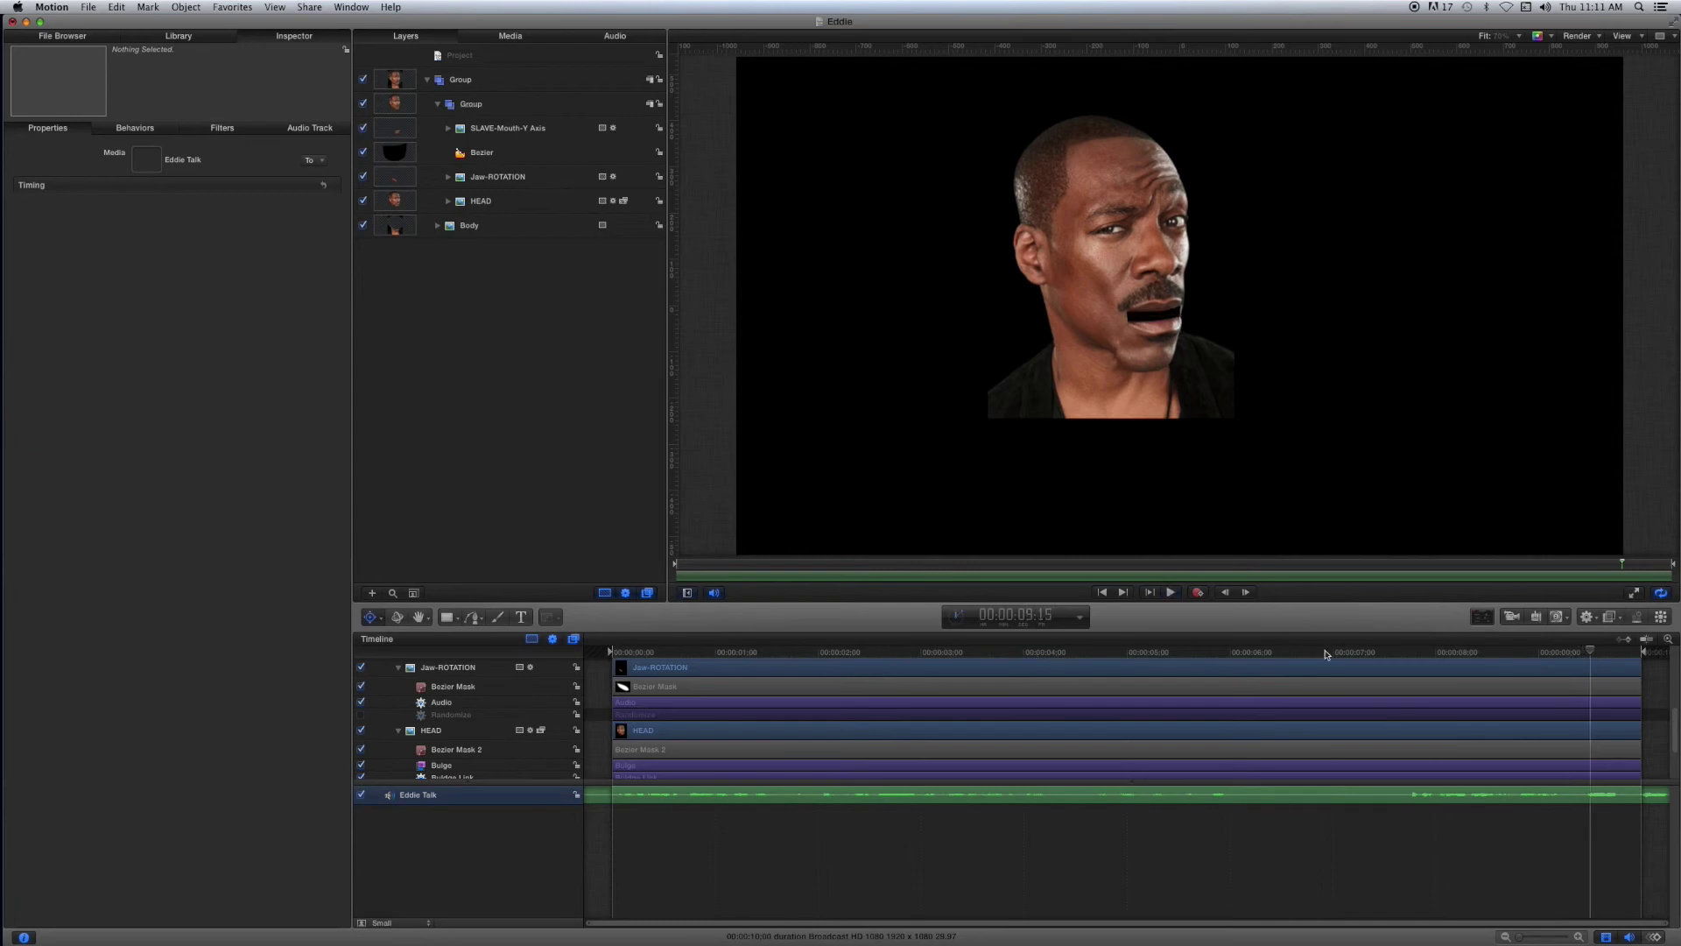
pyautogui.moveTo(1326, 654); pyautogui.dragTo(1309, 655)
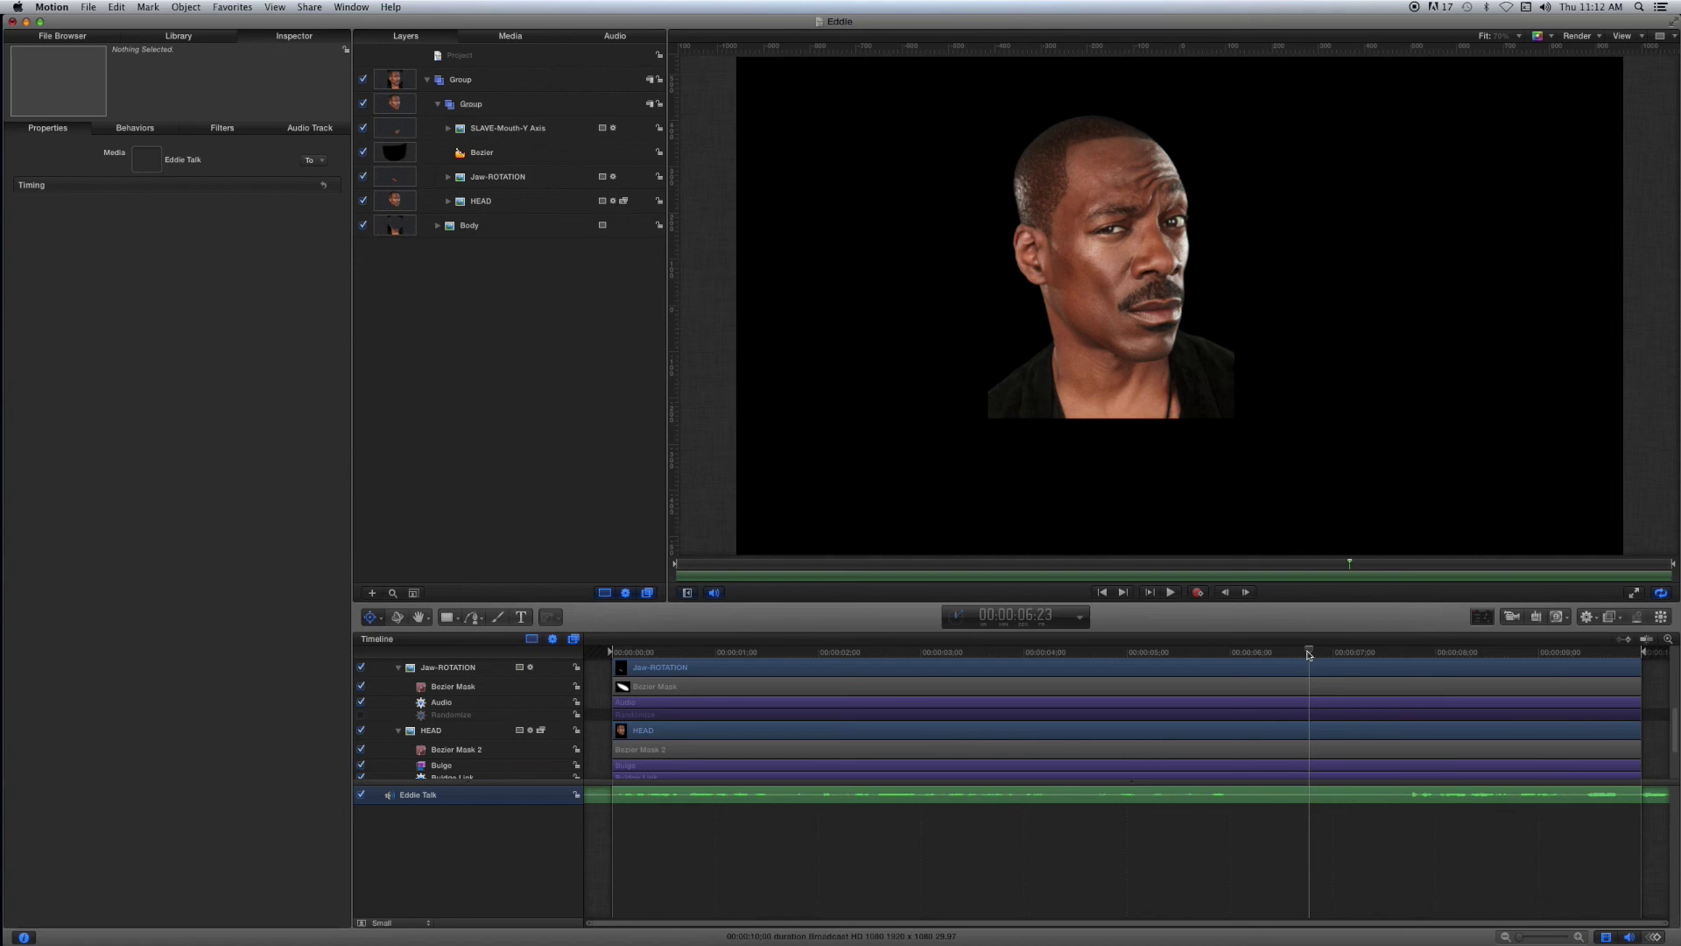
pyautogui.press('cmd+Tab')
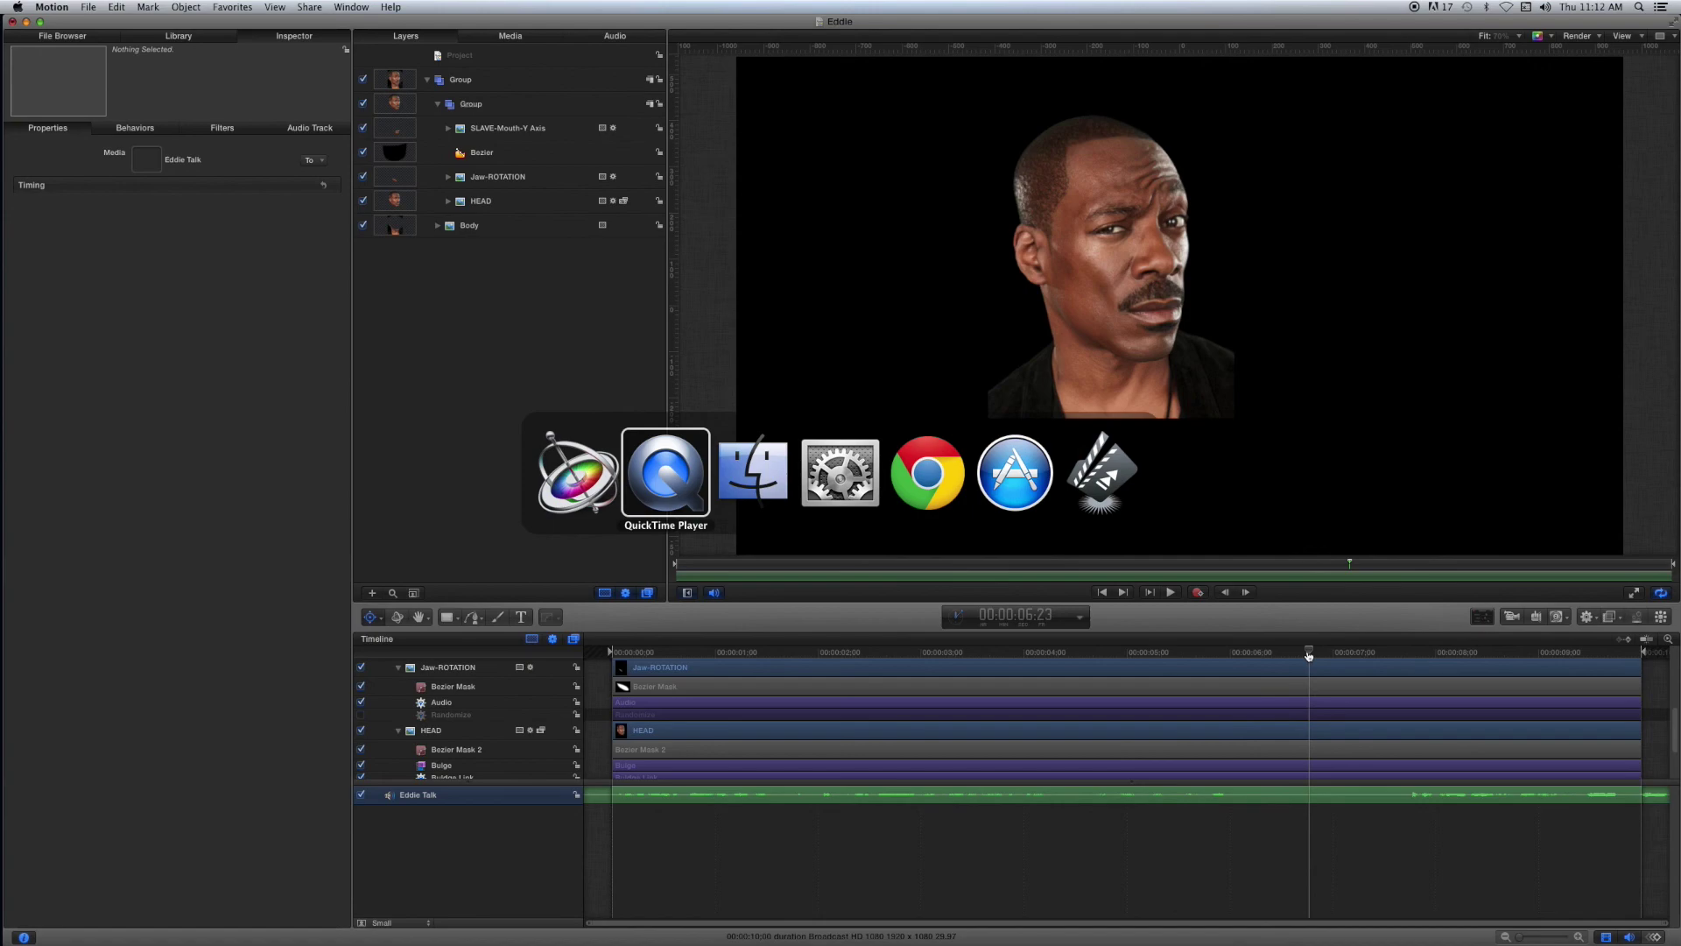